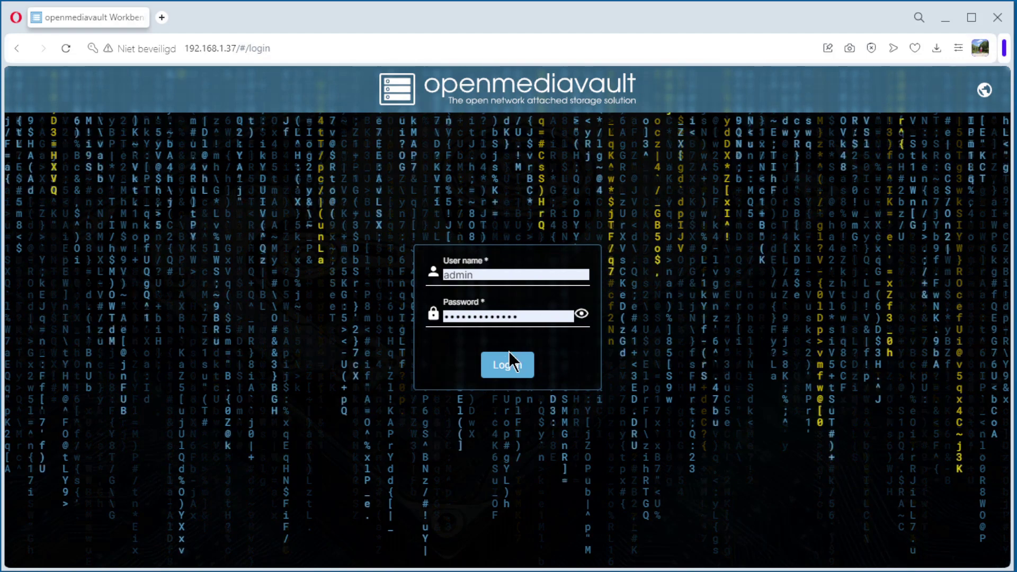
- Log in to the openmediavault web interface as admin
left_click(510, 370)
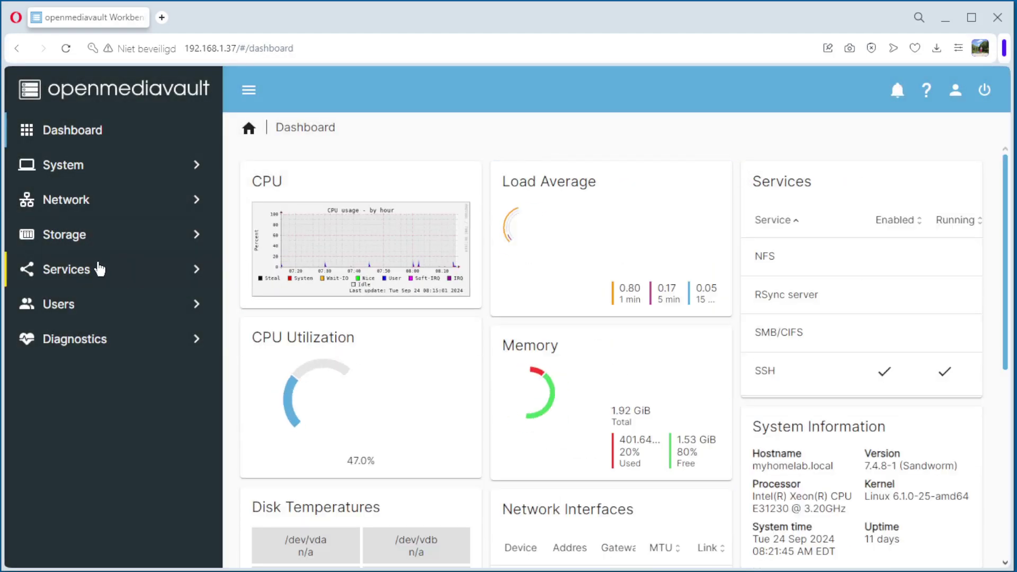
- Enable the NFS service under Services > NFS > Settings, save it, and apply the pending change
left_click(75, 270)
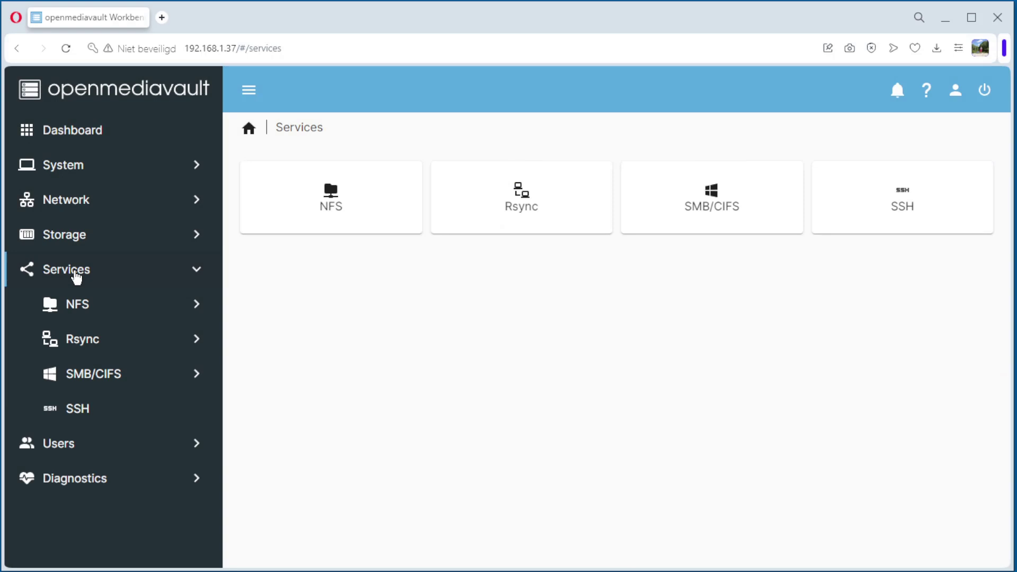
left_click(68, 315)
left_click(120, 341)
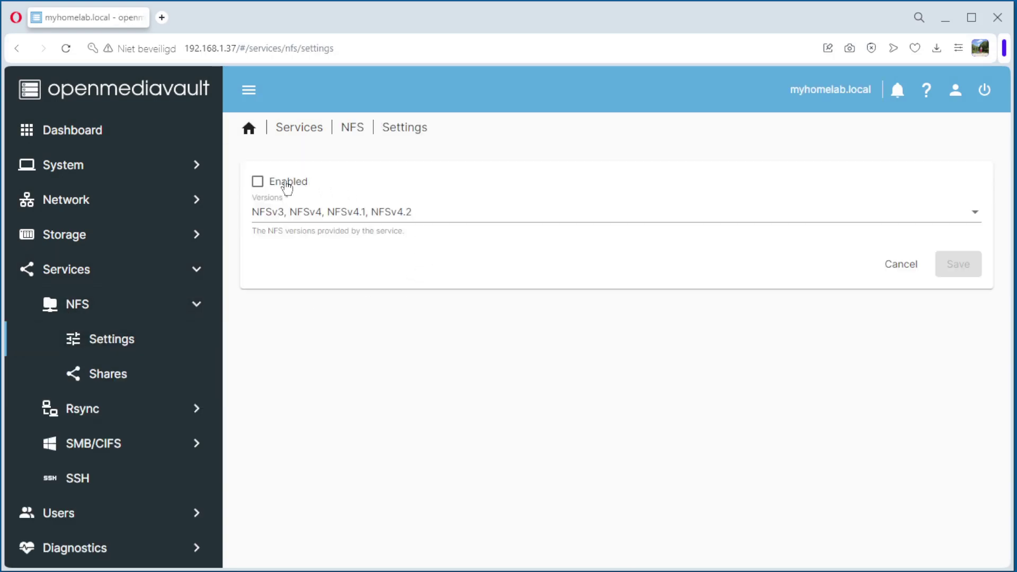
left_click(258, 185)
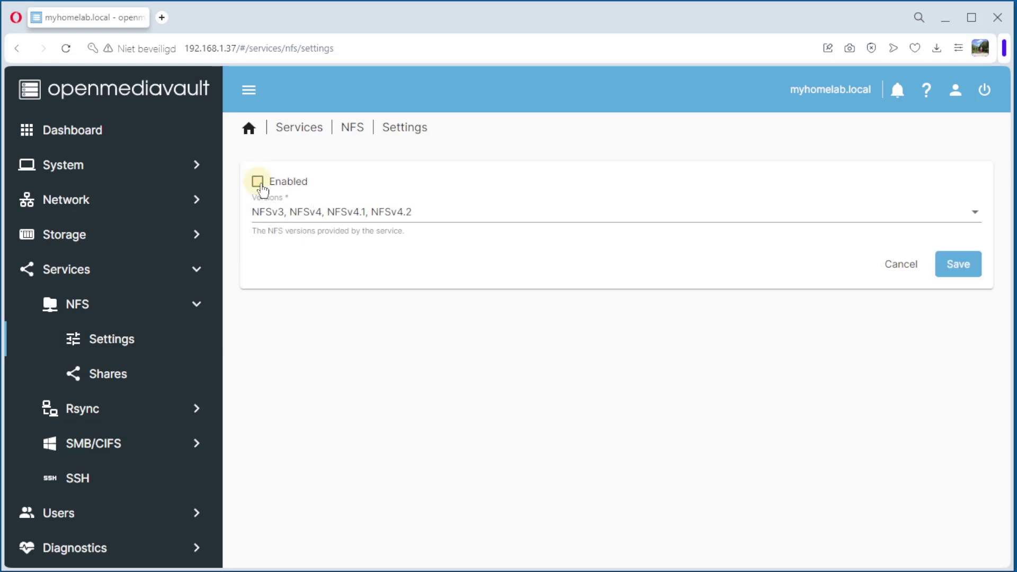
left_click(962, 266)
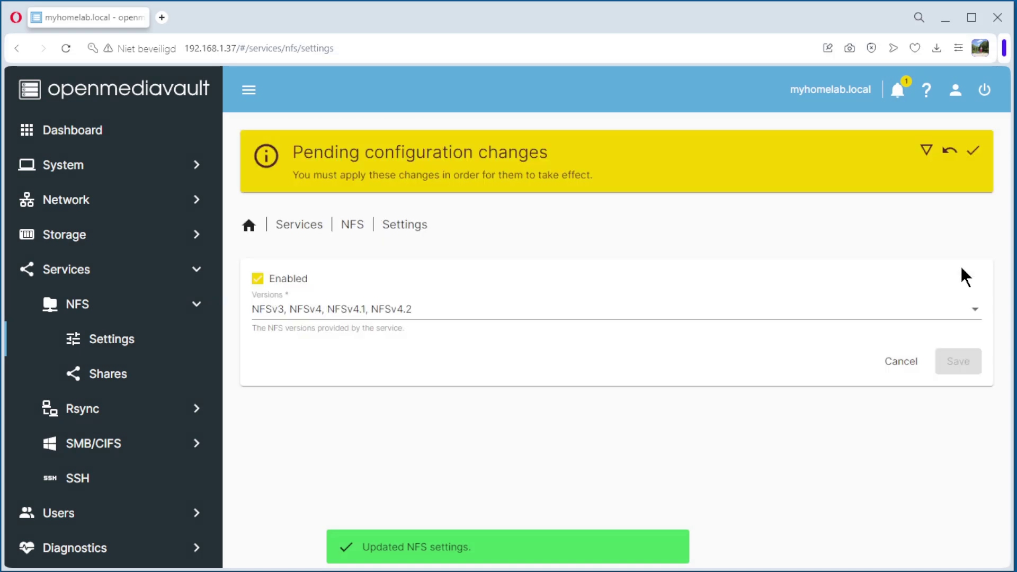
left_click(973, 151)
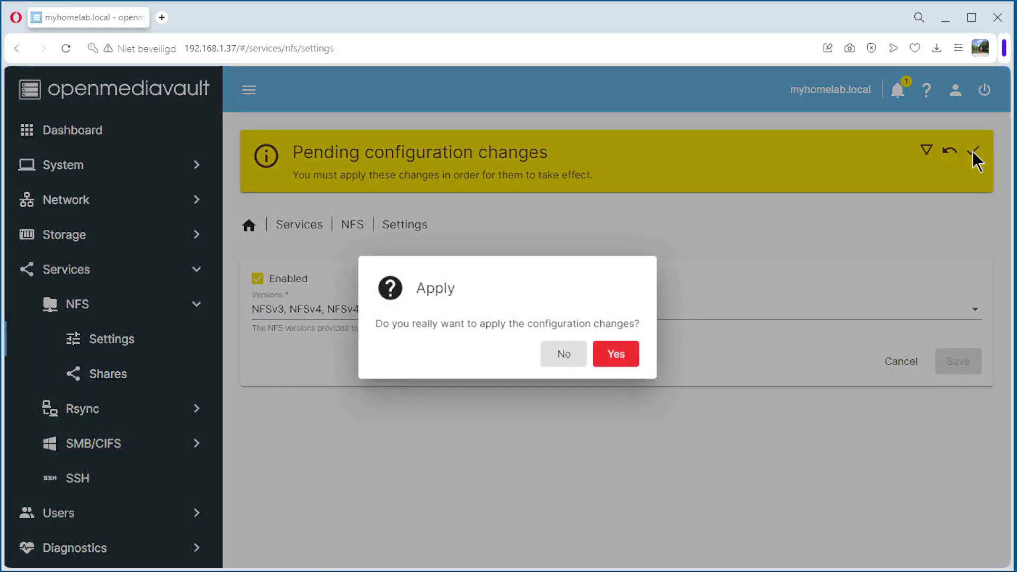
left_click(623, 361)
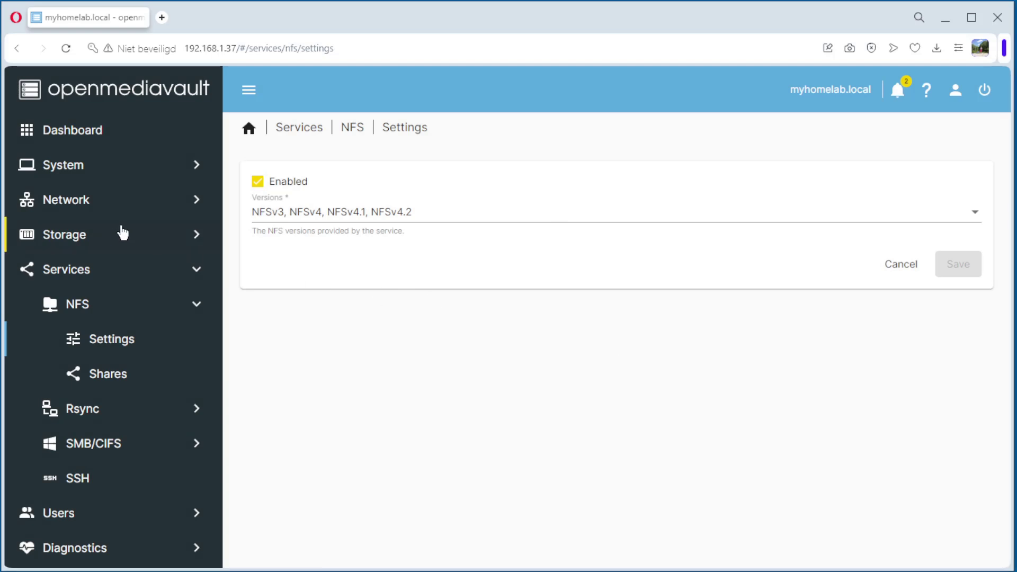
- Open Storage > Shared Folders to list the existing data folder
left_click(78, 240)
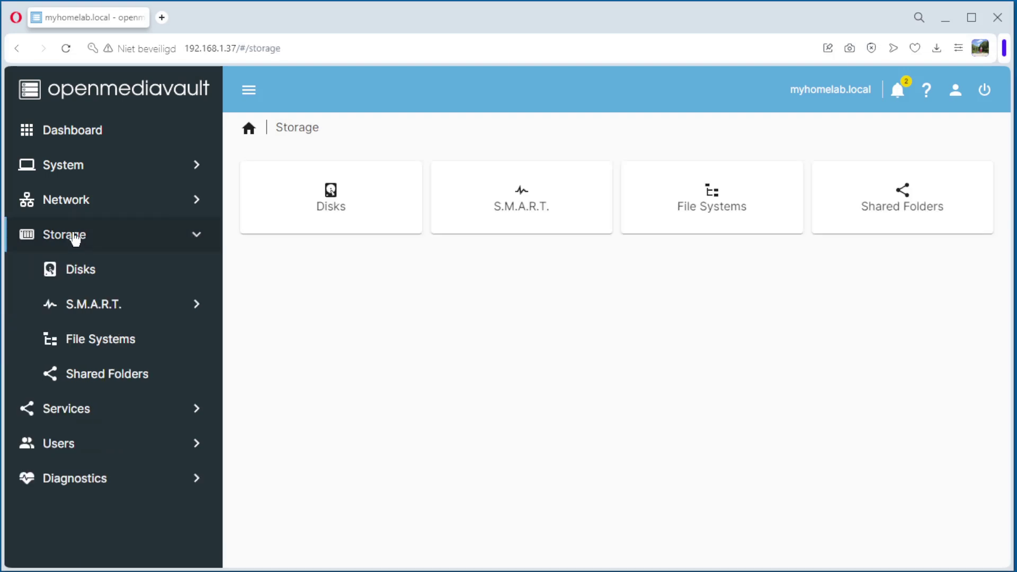
left_click(118, 376)
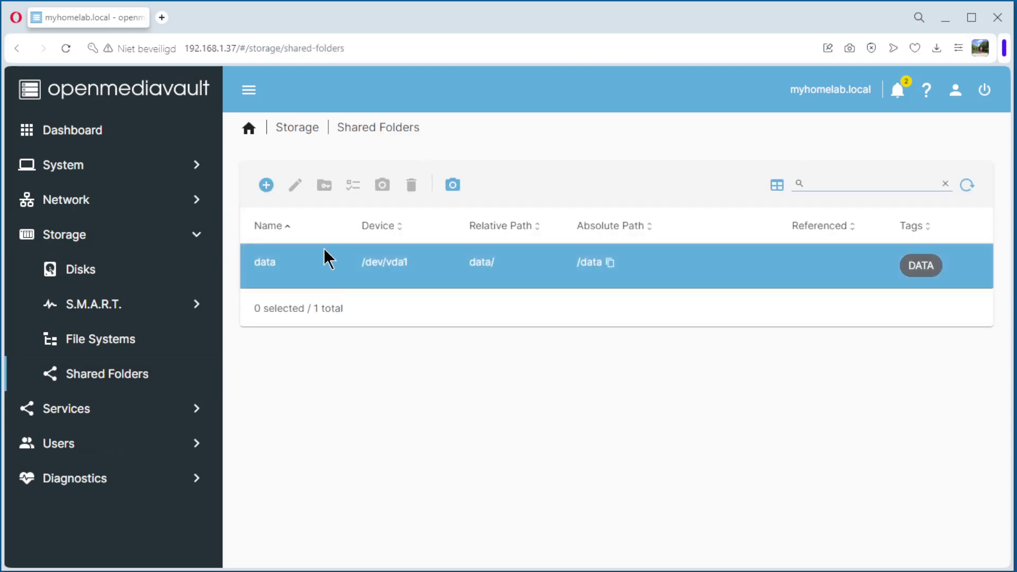
- Create shared folder nfs-share on /dev/vdb1 with Everyone: read/write permissions and tag NFS
left_click(265, 194)
left_click(276, 192)
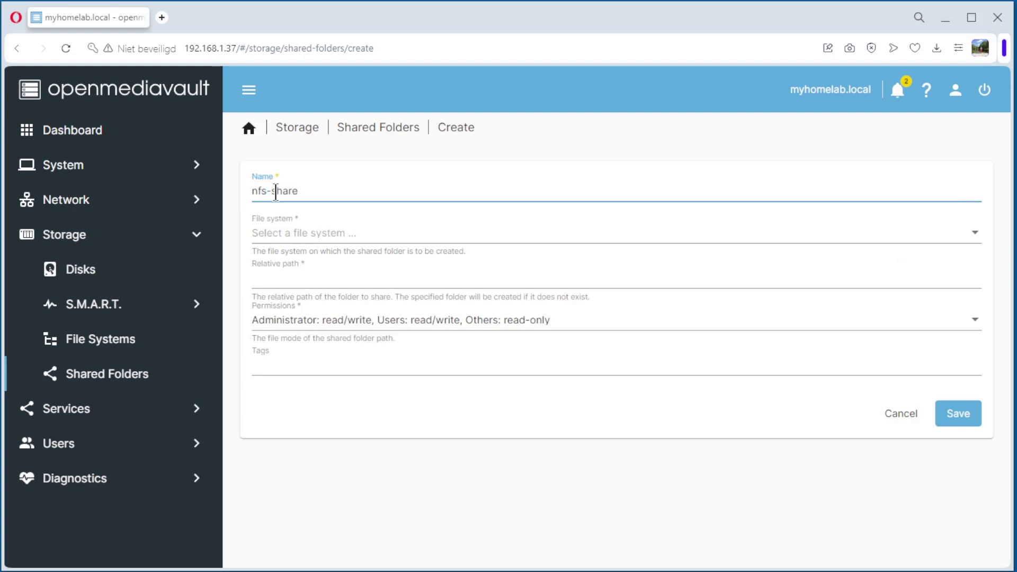
left_click(287, 236)
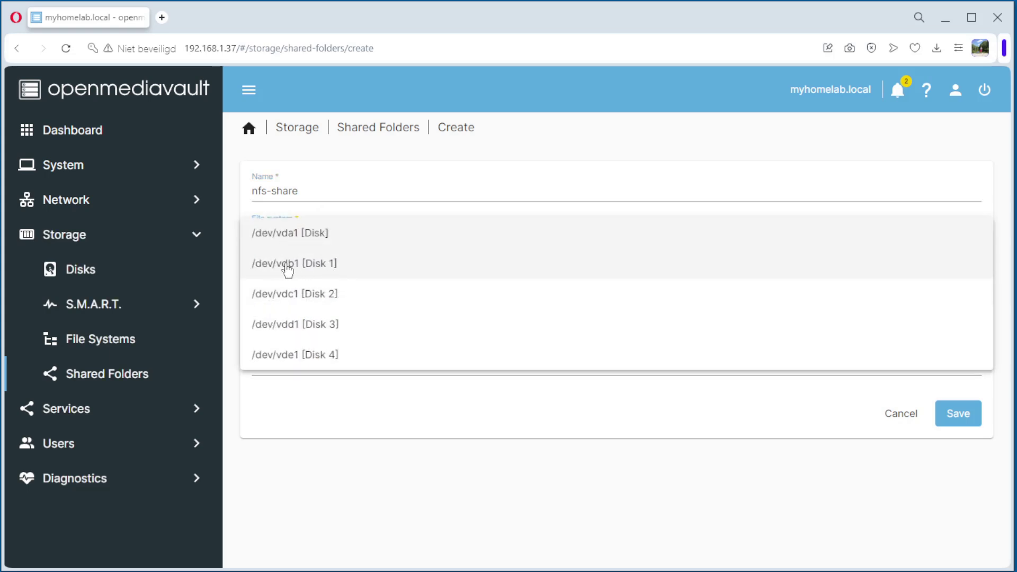
left_click(285, 264)
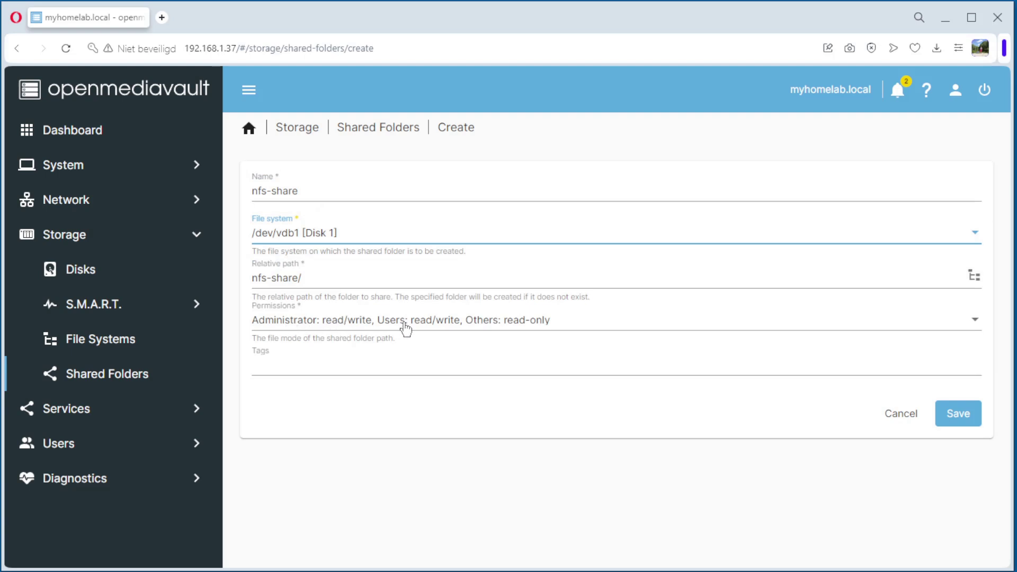
left_click(506, 326)
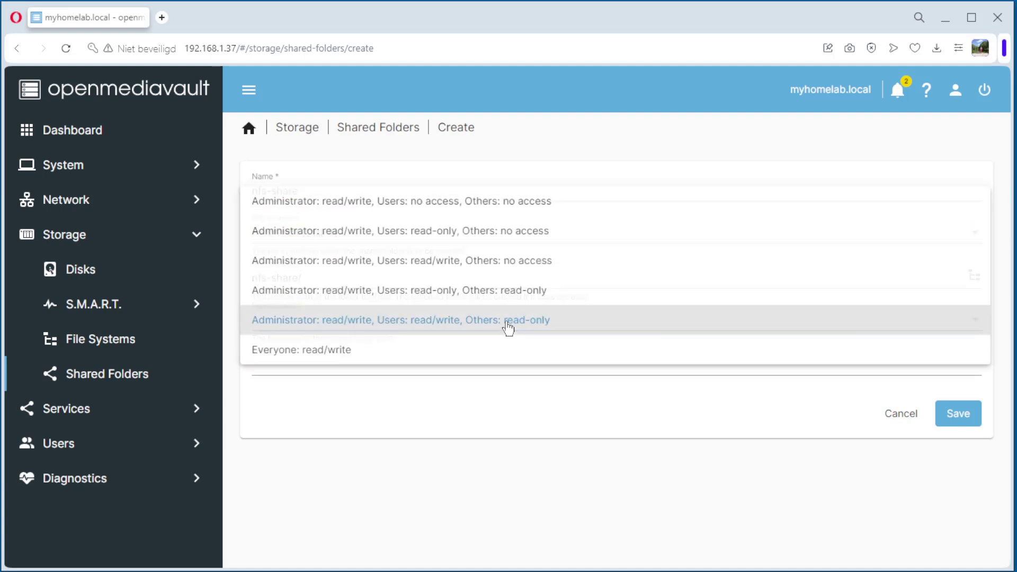
left_click(312, 351)
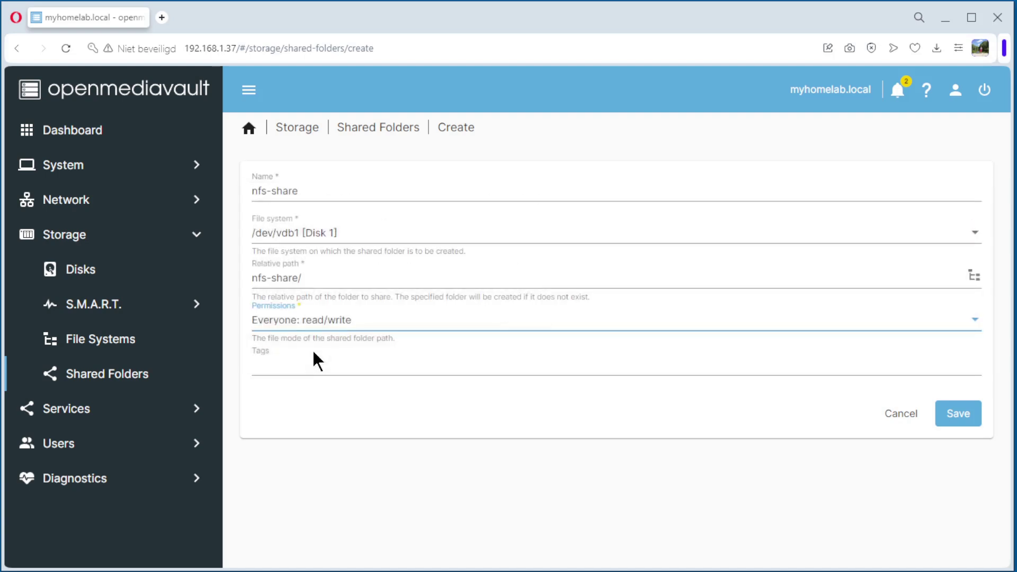
left_click(294, 363)
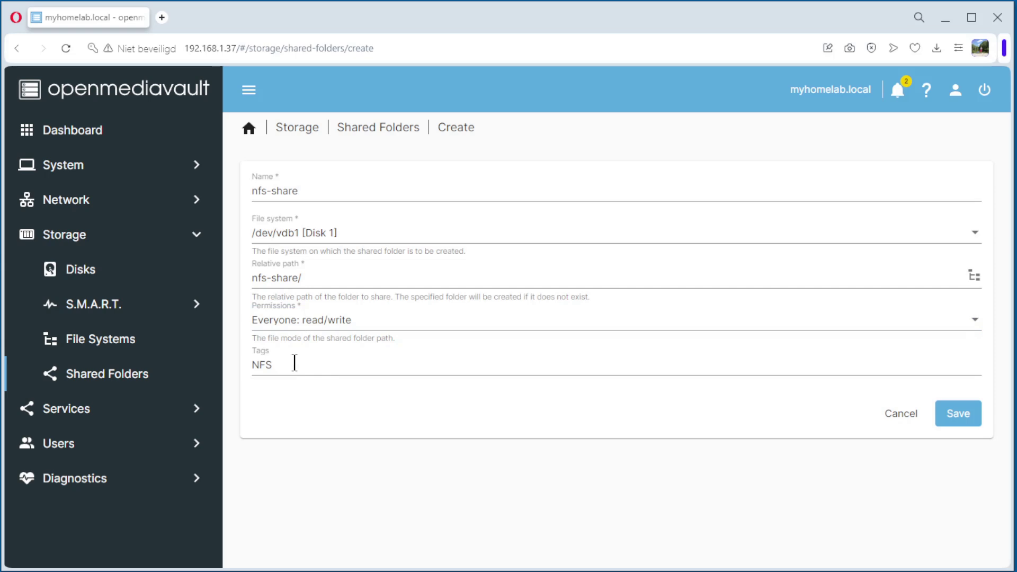
key("Return")
left_click(959, 425)
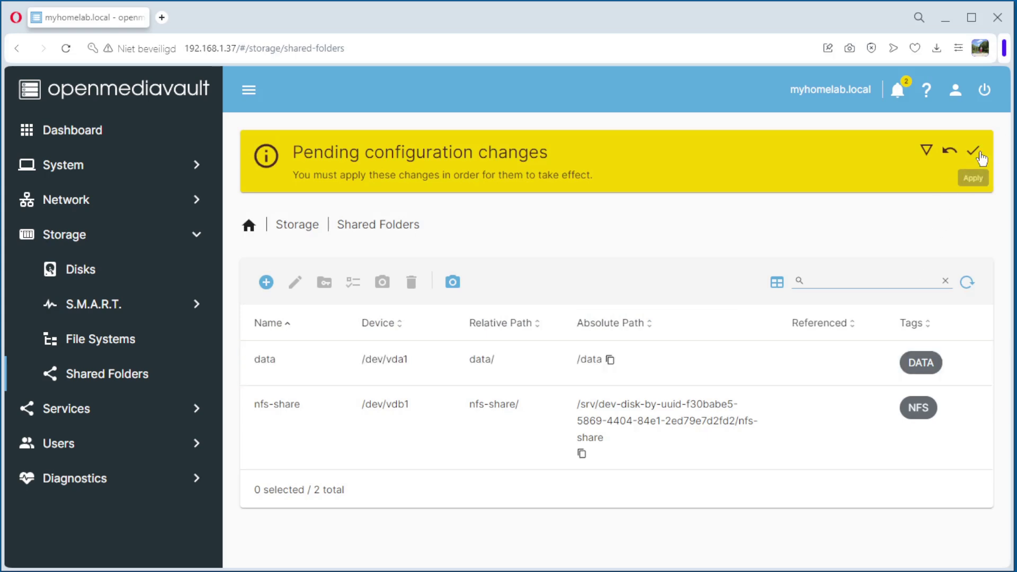
- Apply the pending nfs-share configuration changes and go to the Services section
left_click(980, 156)
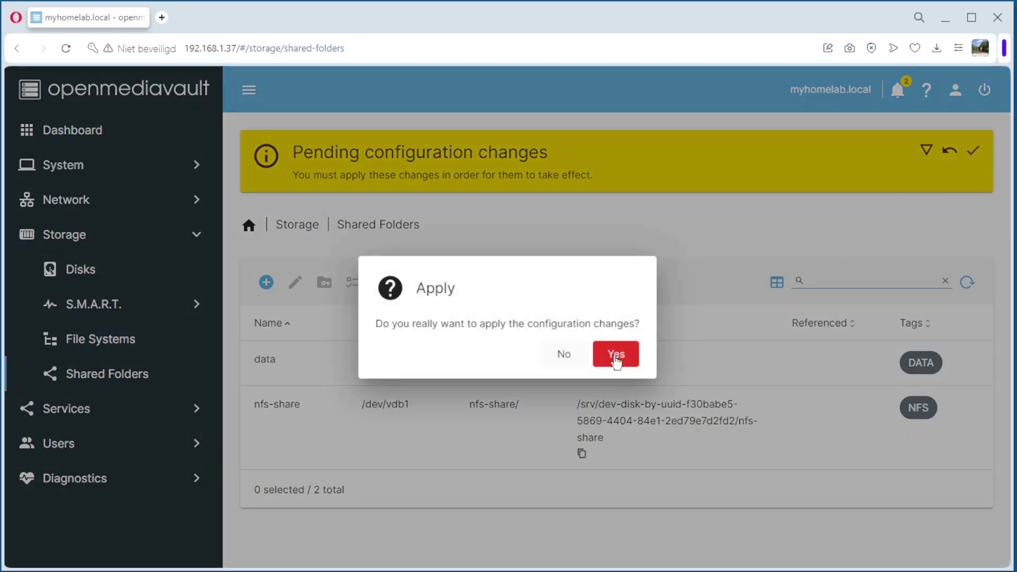
left_click(616, 355)
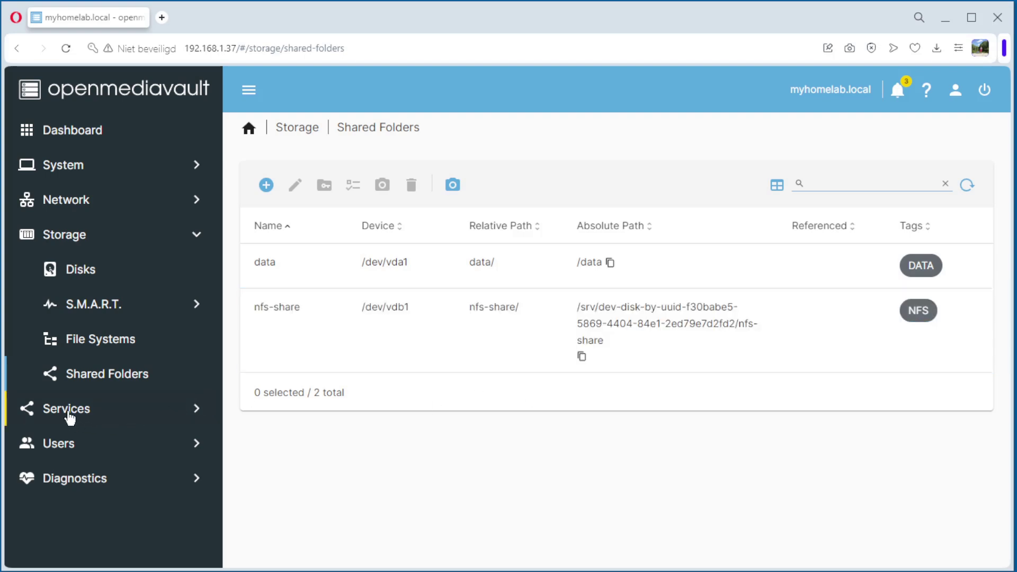
left_click(69, 418)
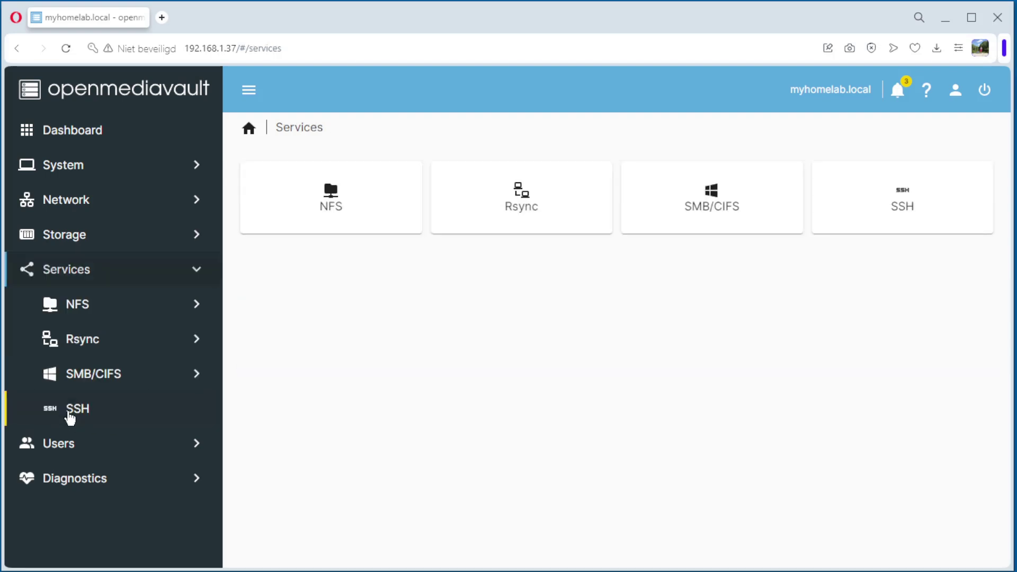
- Start a new share under Services > NFS > Shares, exporting the nfs-share [NFS] folder
left_click(83, 306)
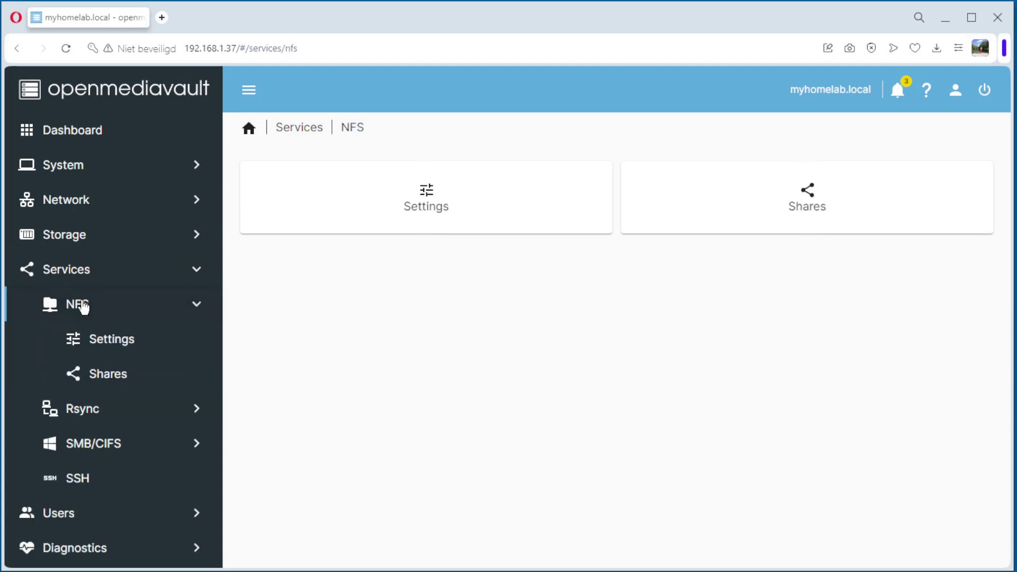
left_click(111, 378)
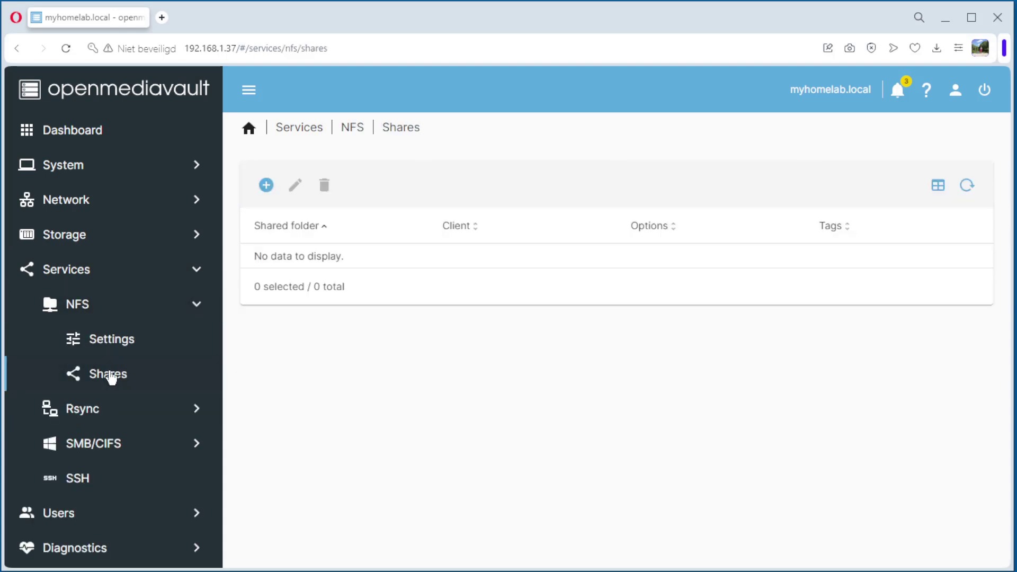
left_click(265, 187)
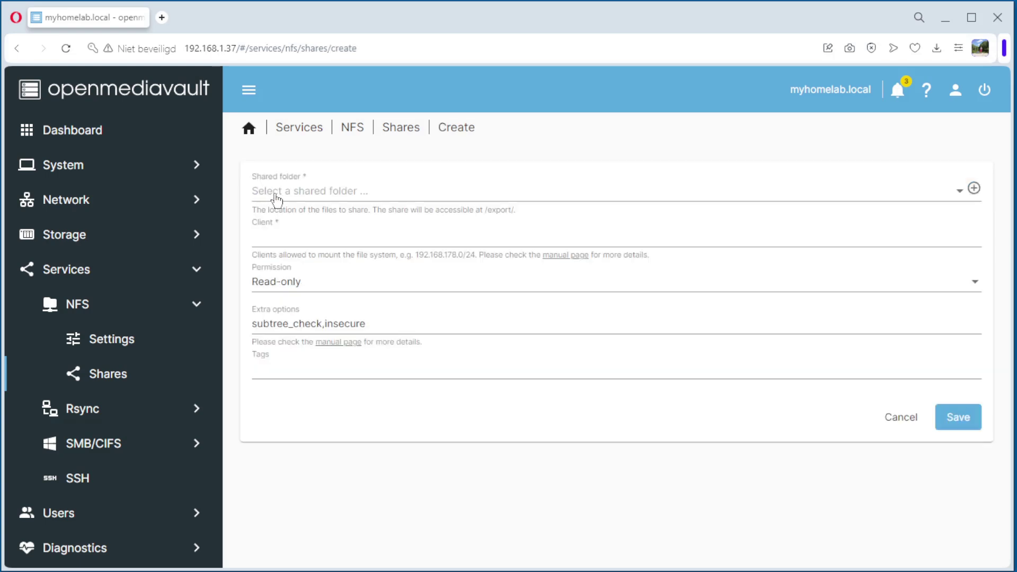
left_click(317, 194)
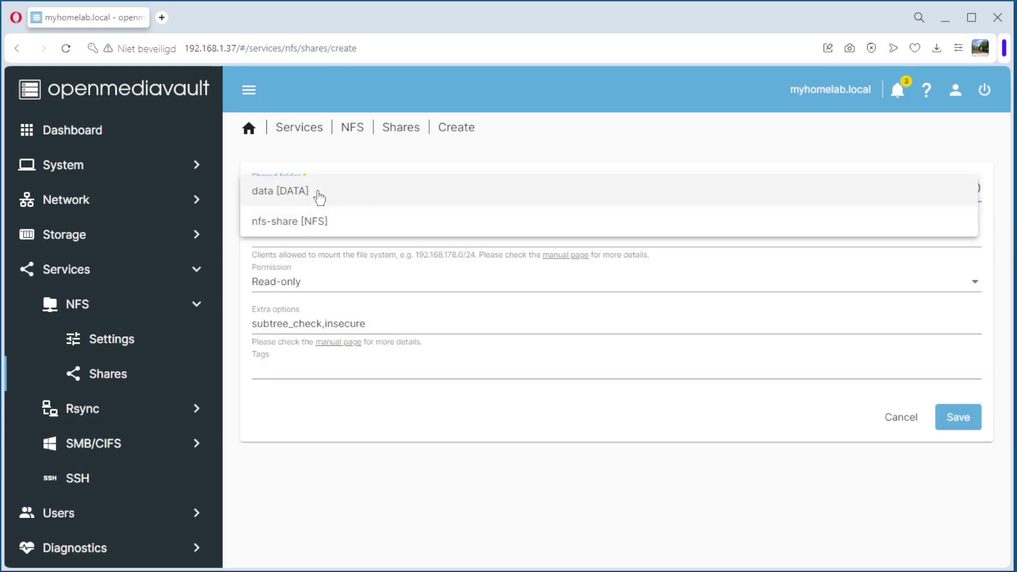
left_click(301, 223)
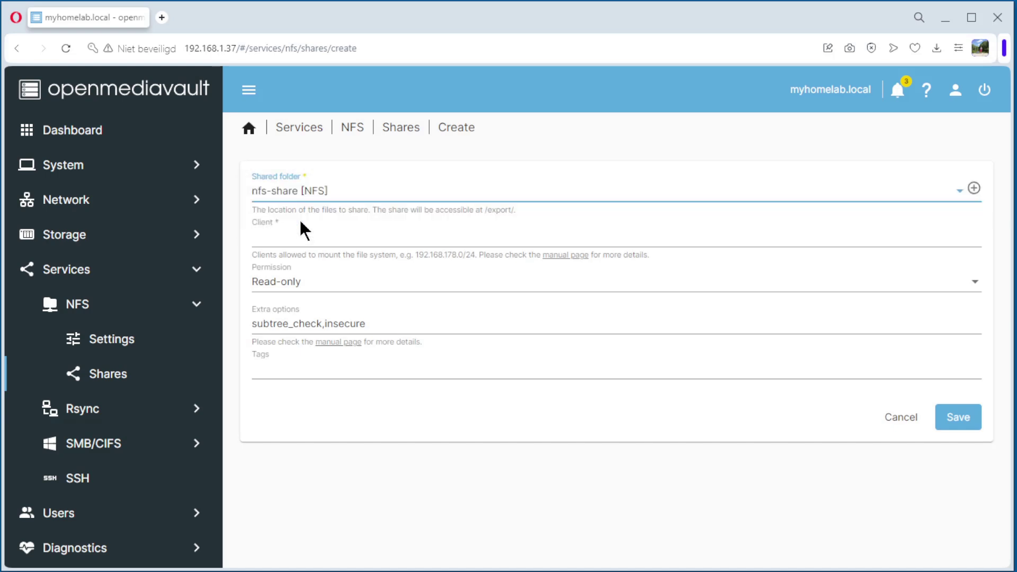
- Share nfs-share with clients 192.168.1.0/24, Read/Write permission and tag NFS, then save
left_click(283, 235)
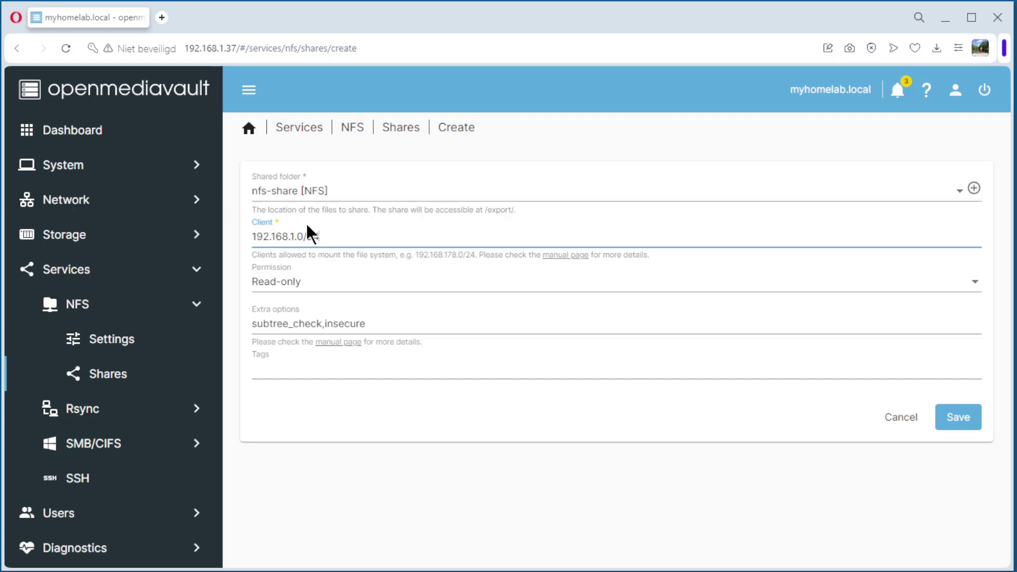
left_click(294, 289)
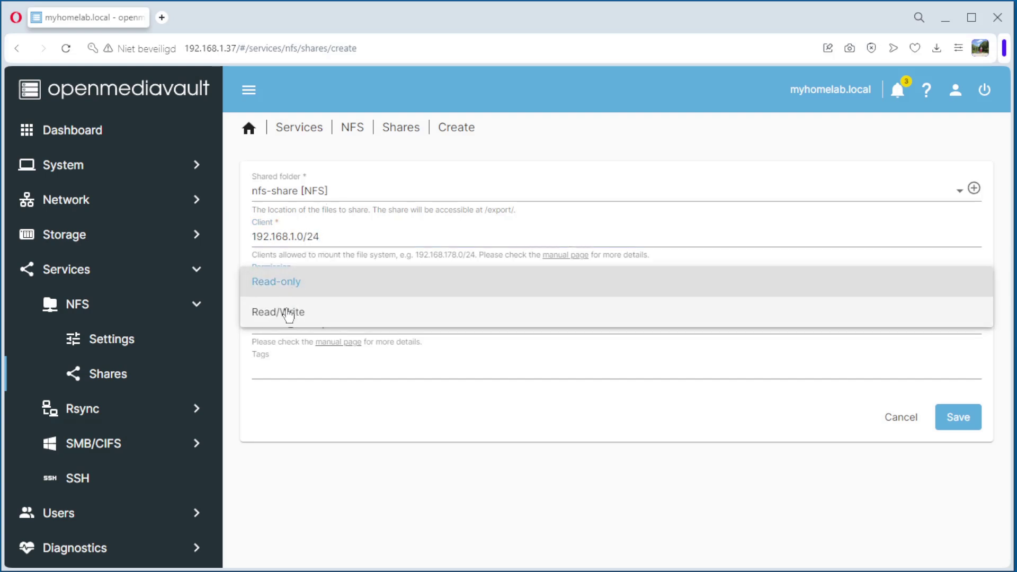
left_click(290, 313)
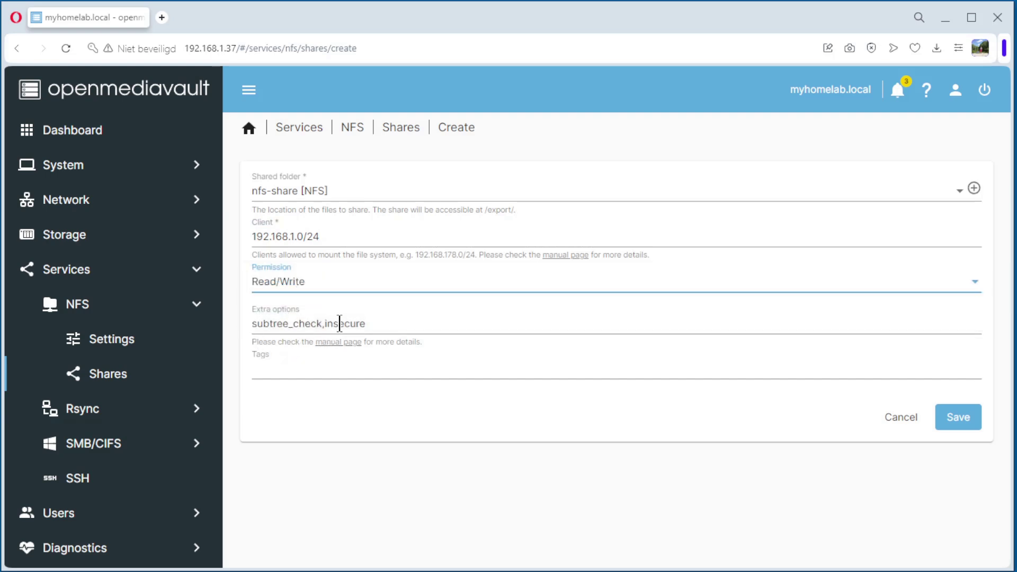
left_click(319, 369)
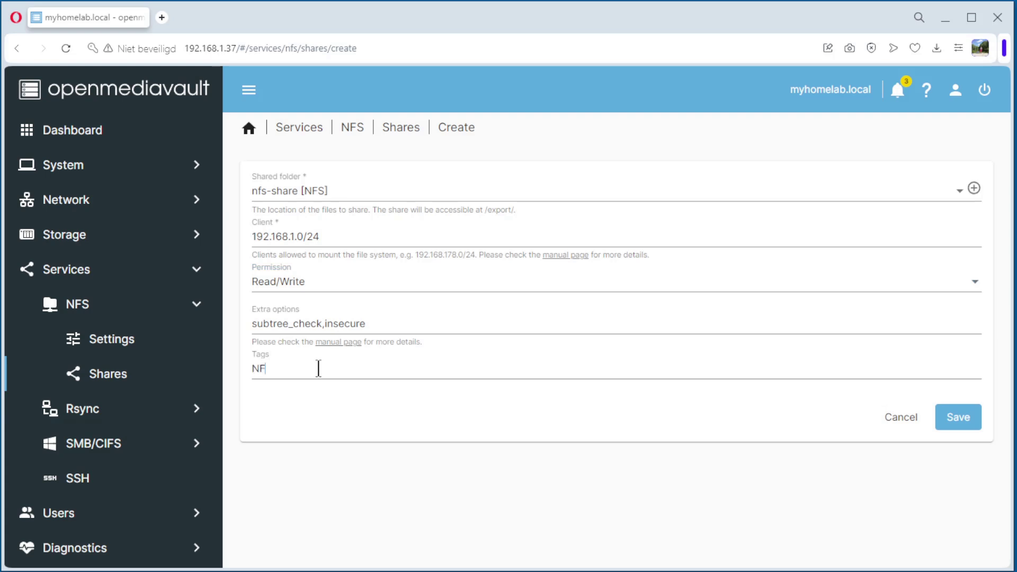
type("NFS")
key("Return")
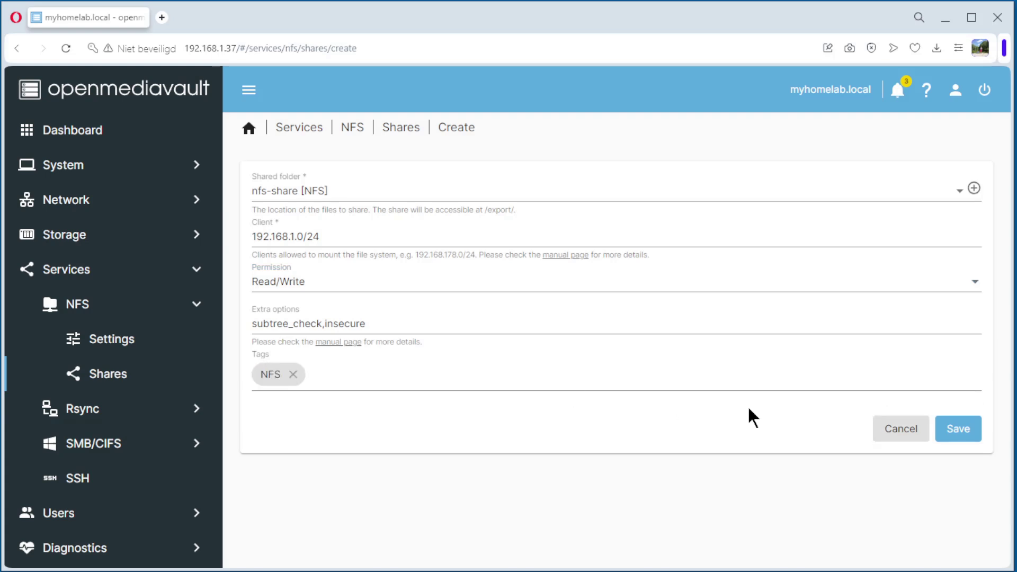
left_click(957, 428)
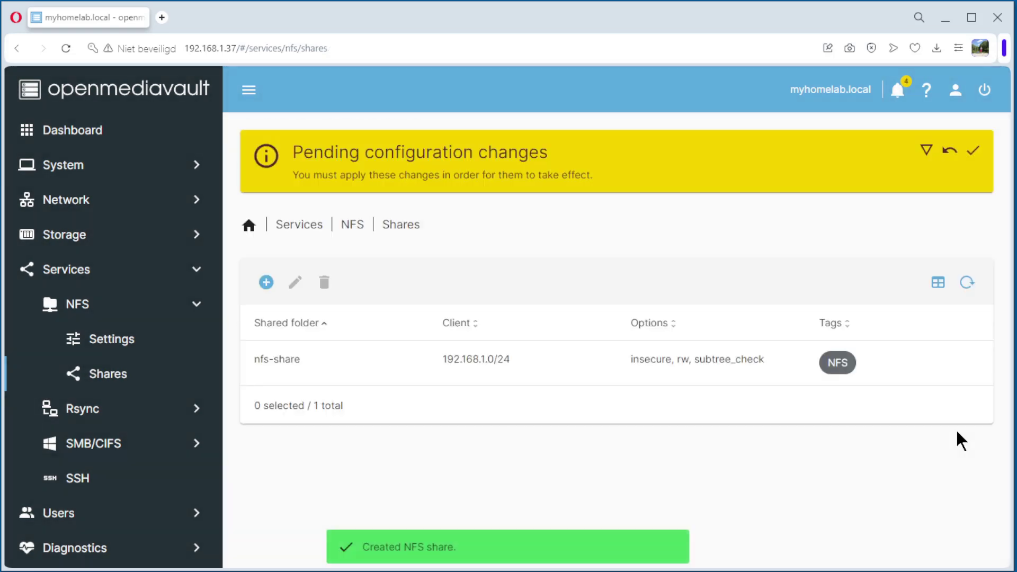
- Apply and confirm the pending NFS share configuration changes
left_click(973, 150)
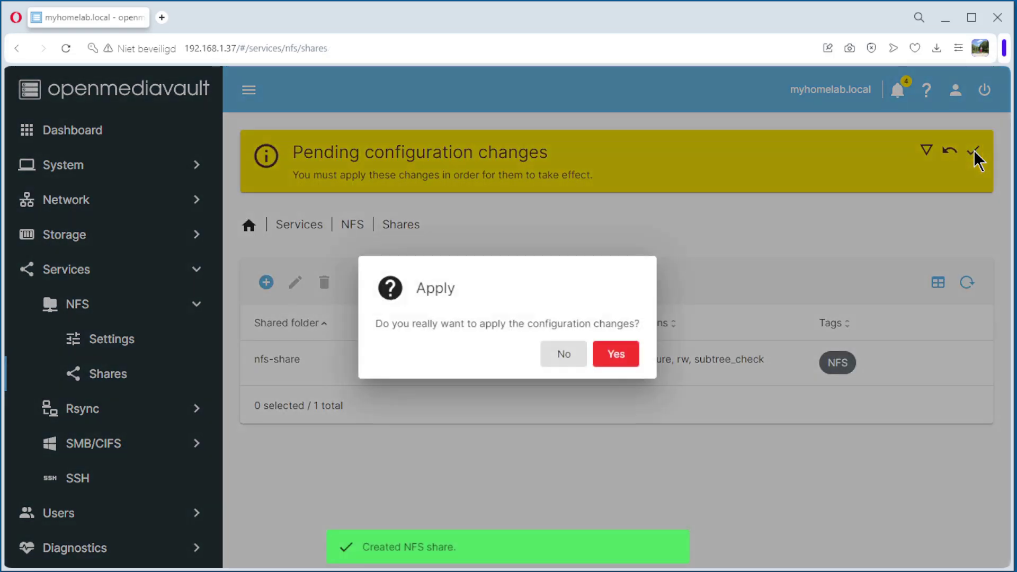
left_click(613, 361)
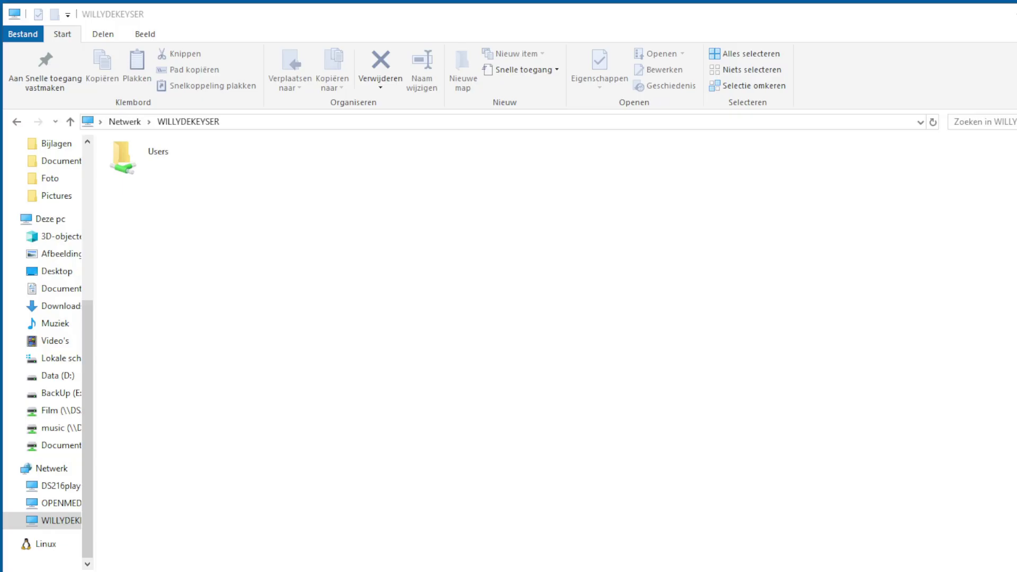
- Map drive W: to \\192.168.1.37\export\nfs-share and finish the connection
left_click_drag(821, 158, 540, 112)
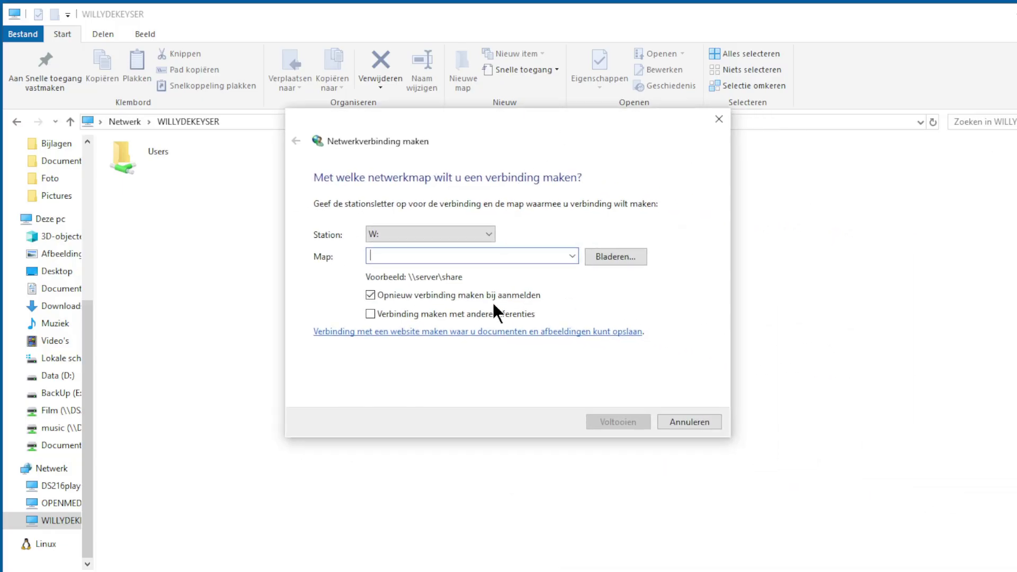
type("\\\\192")
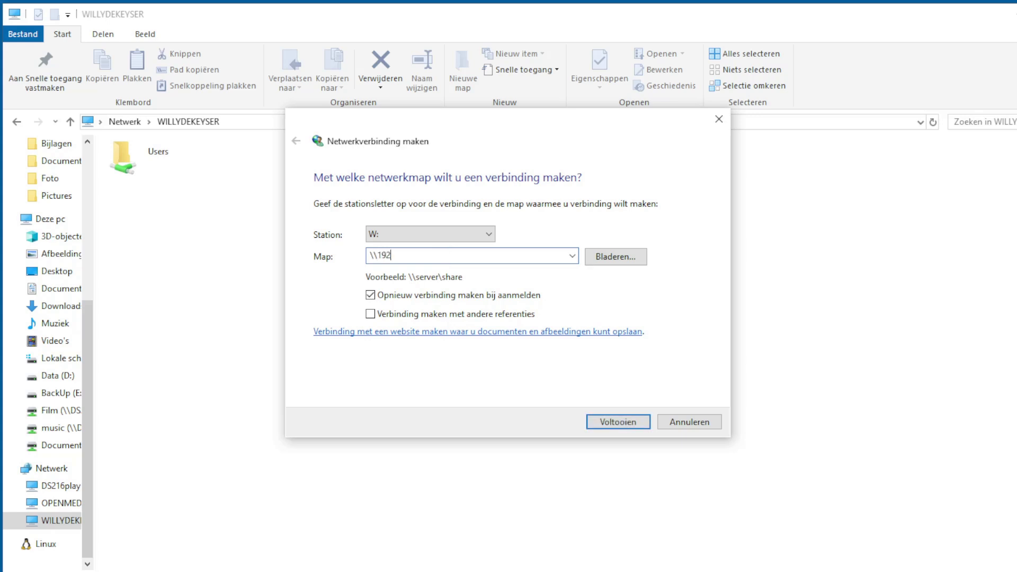
type(".168.1.37\\export\\nfs-share")
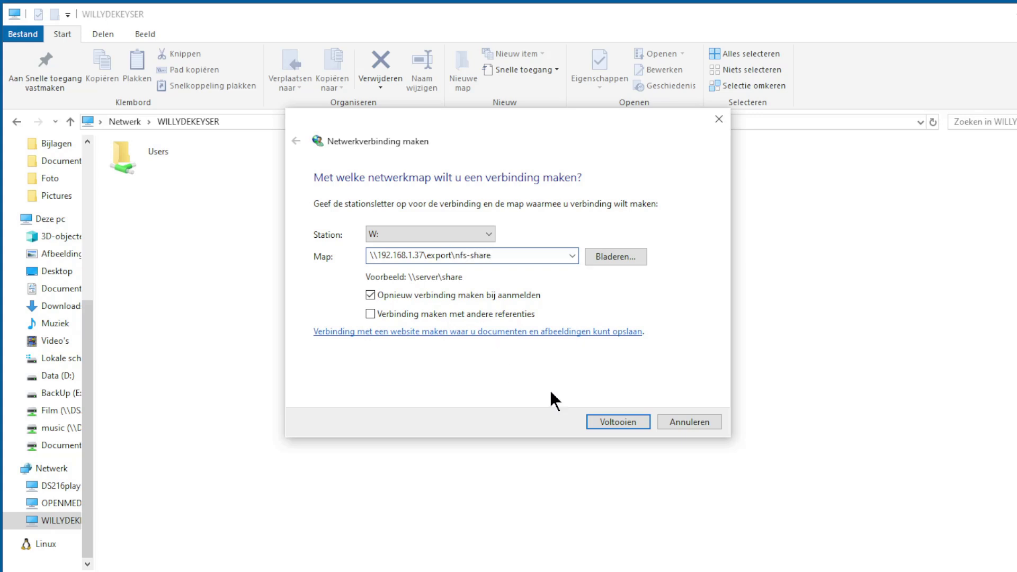
left_click(619, 423)
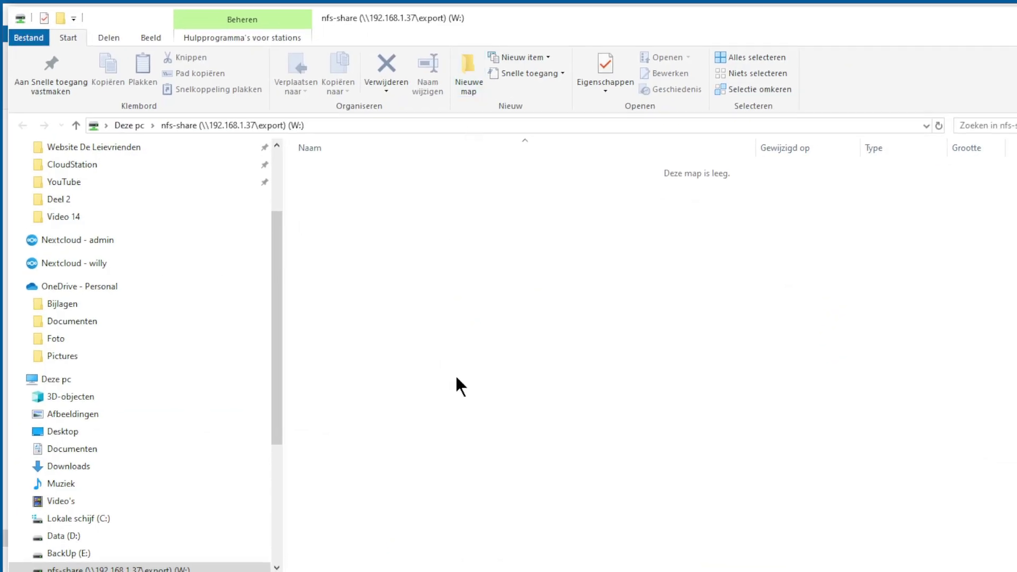
- Create a new folder named test on the W: drive and open it
right_click(518, 244)
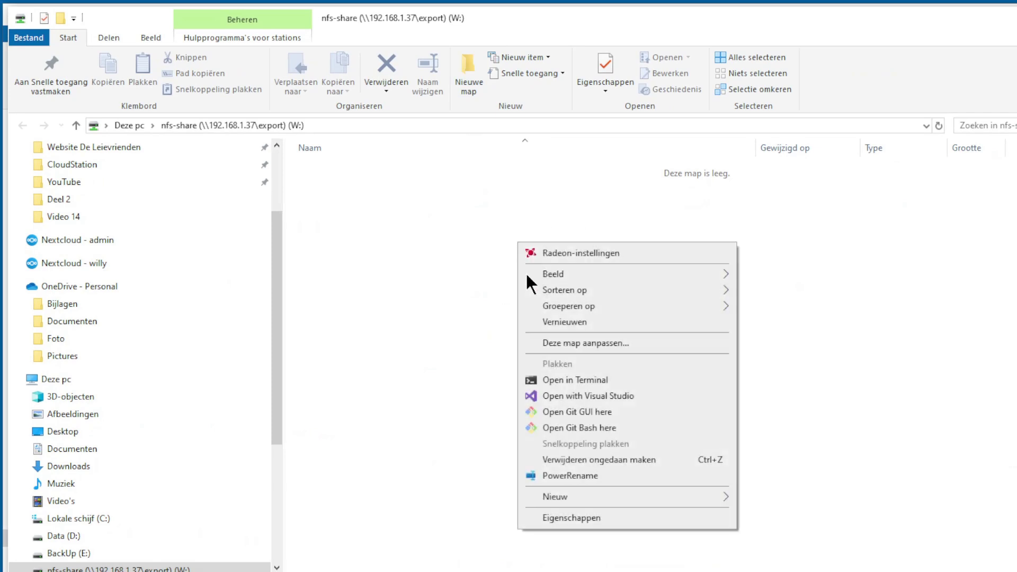
mouse_move(579, 497)
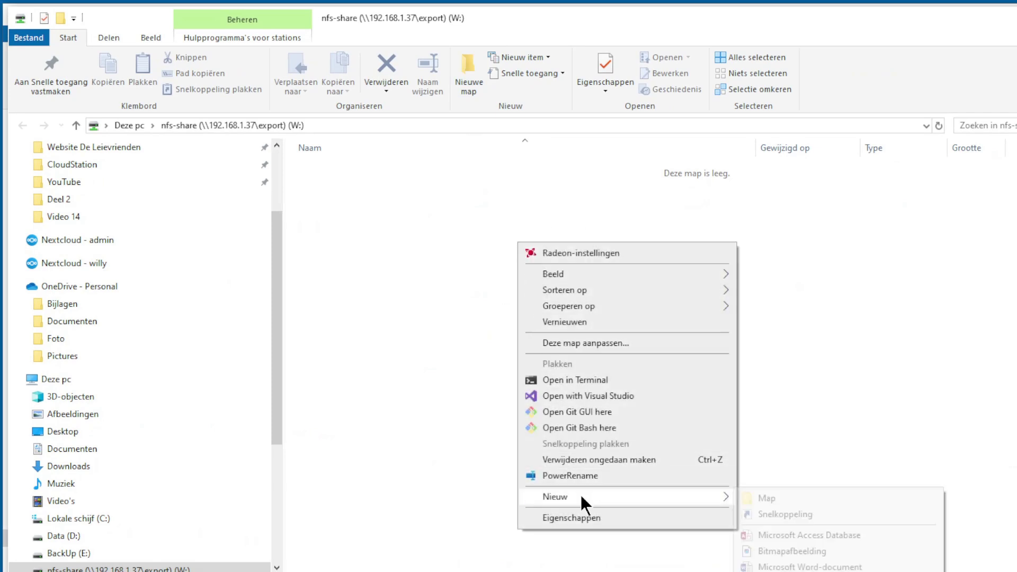
left_click(790, 495)
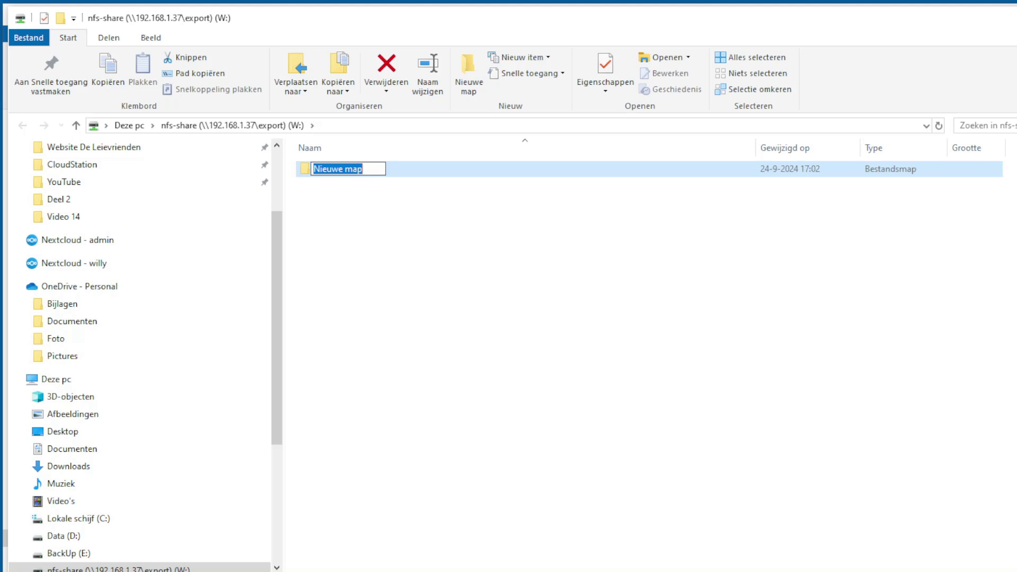
type("test")
key("Return")
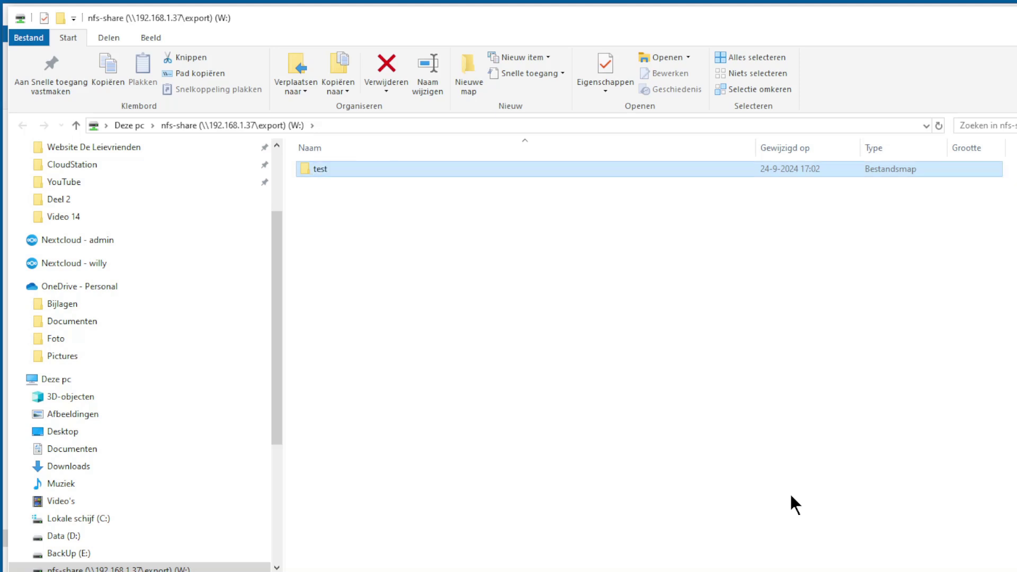
double_click(325, 171)
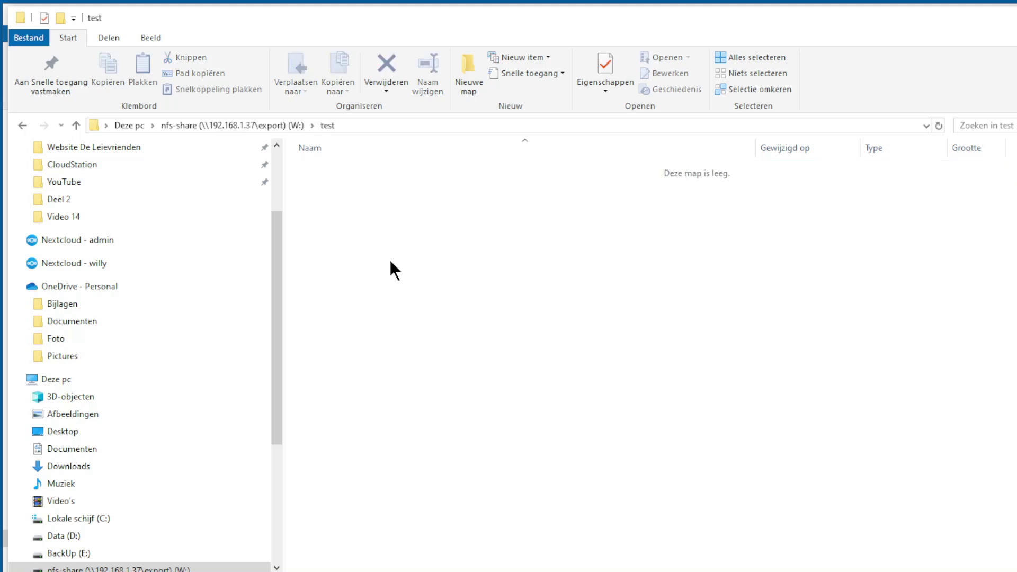
- Create an empty text document named test.txt and open it in Notepad++
right_click(391, 265)
mouse_move(471, 517)
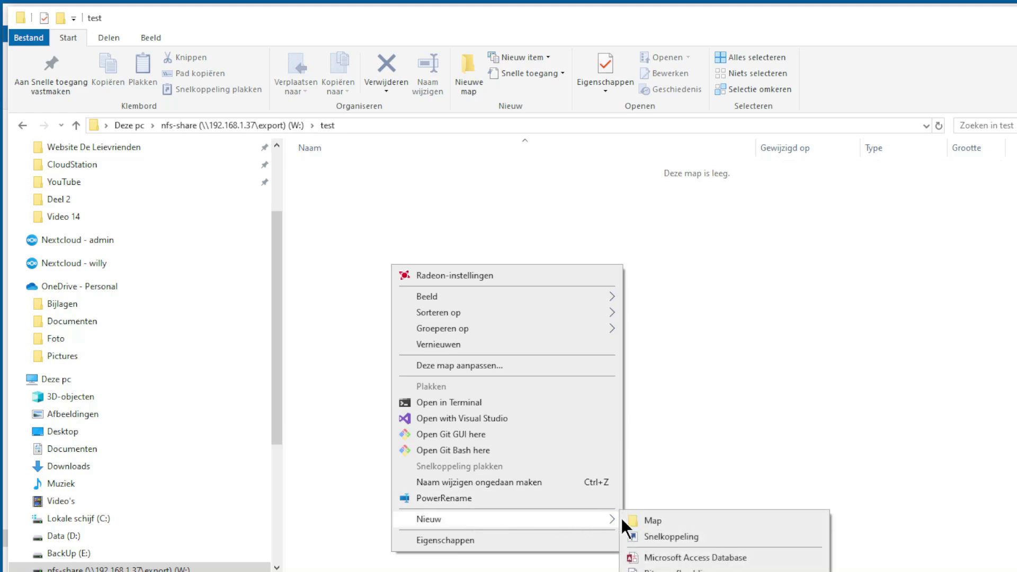
left_click(673, 571)
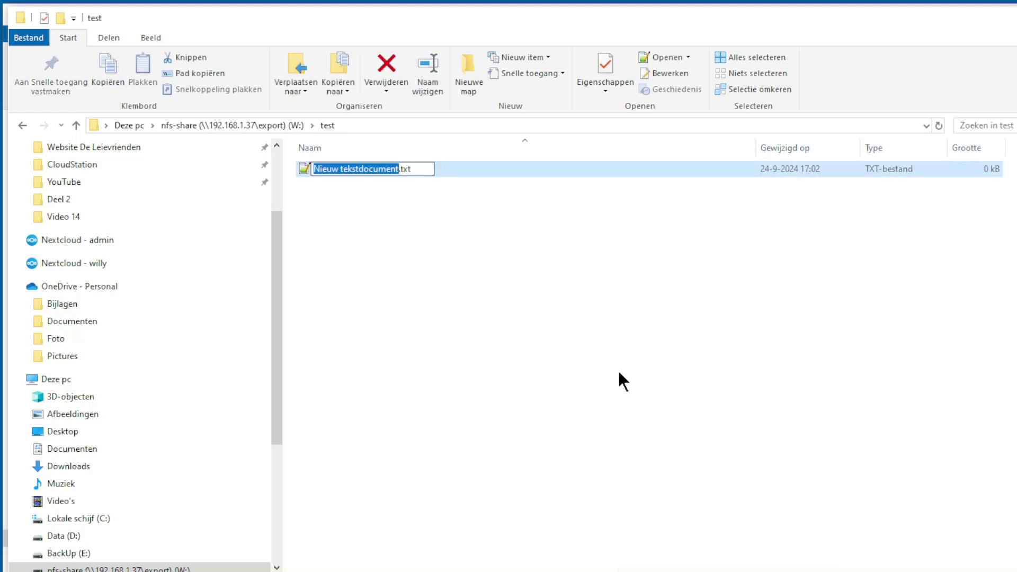
type("test")
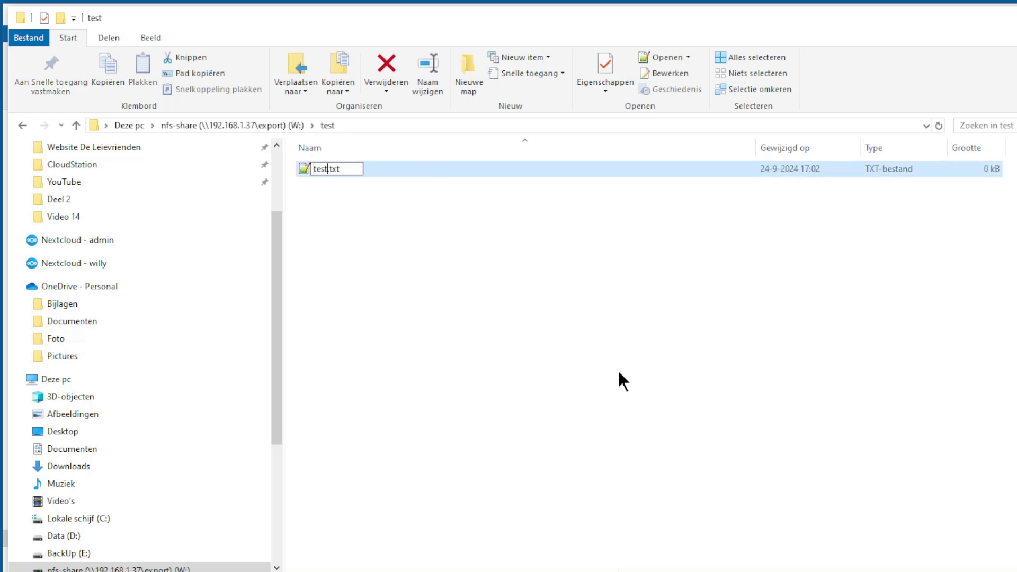
key("Return")
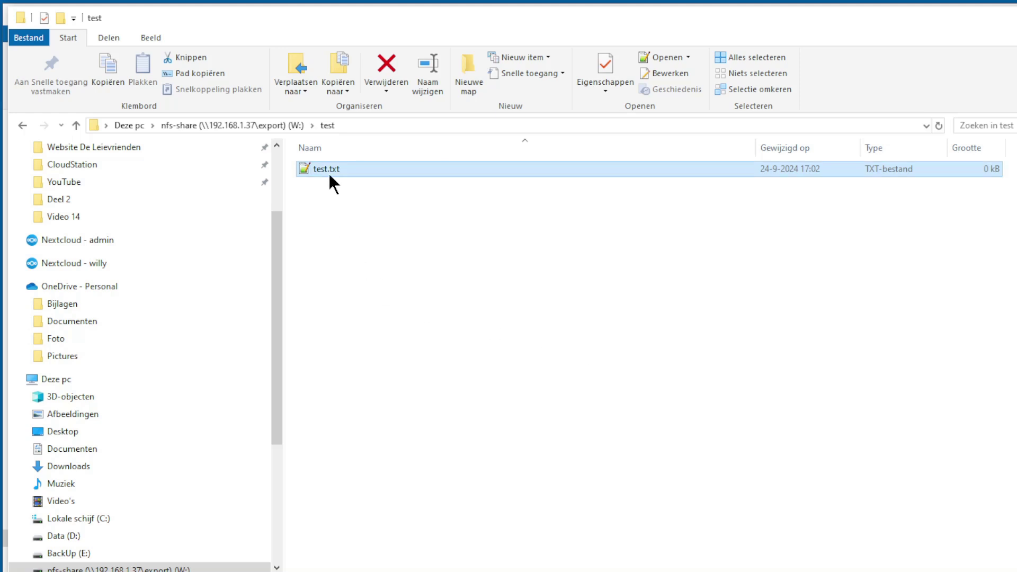
double_click(783, 175)
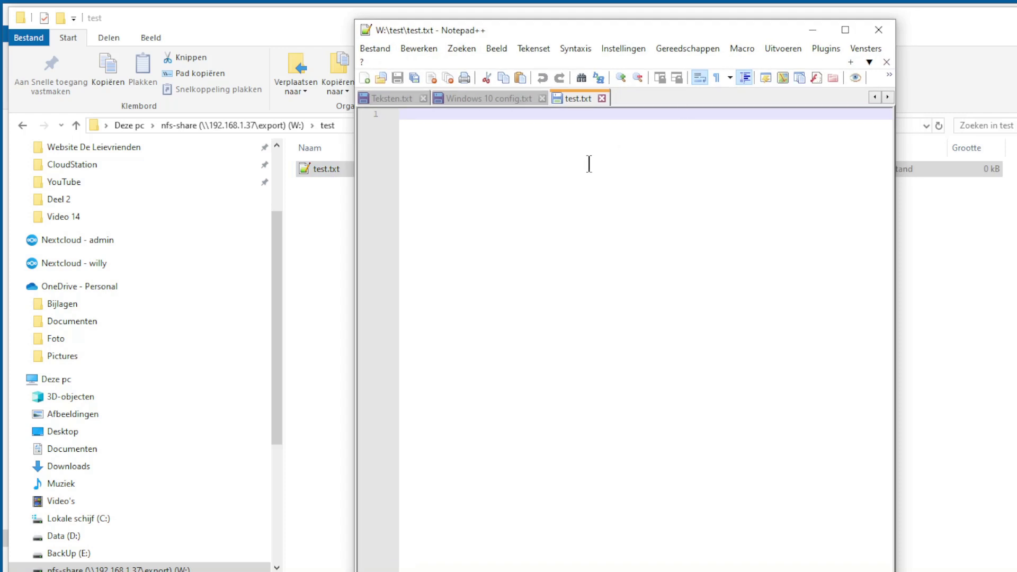
- Enter the line 'Test with Windows' in test.txt and save it to the W: drive
type("Te")
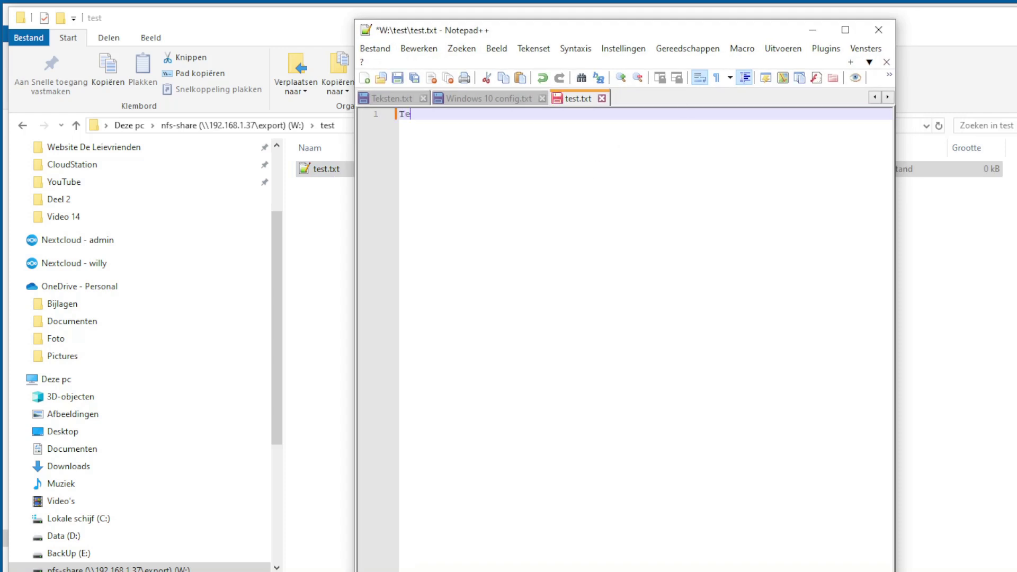
type("st with Windows")
left_click(396, 80)
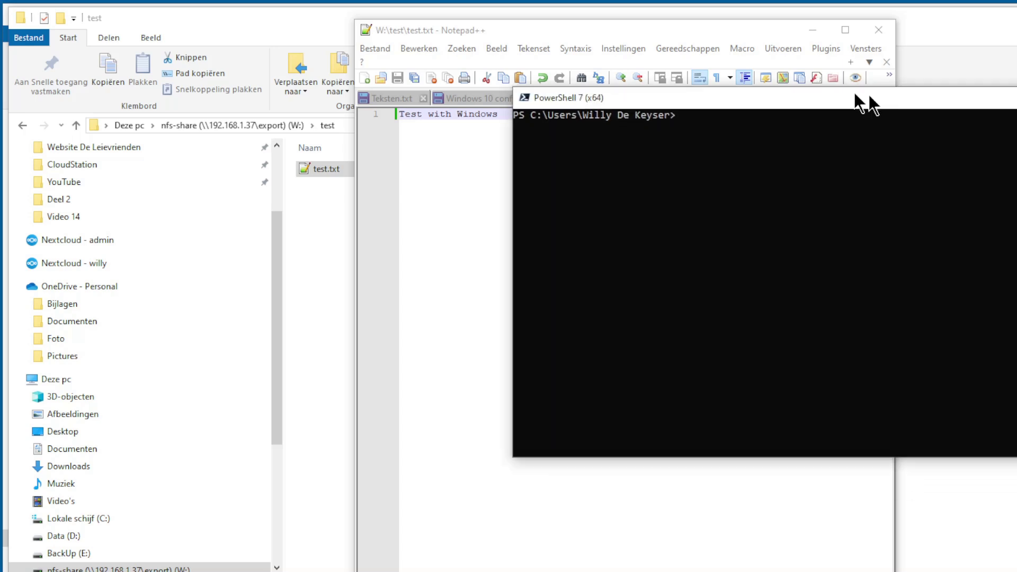
- Log in as root to the server at 192.168.1.37 over SSH with the account password
left_click_drag(854, 100, 665, 70)
type("ssh")
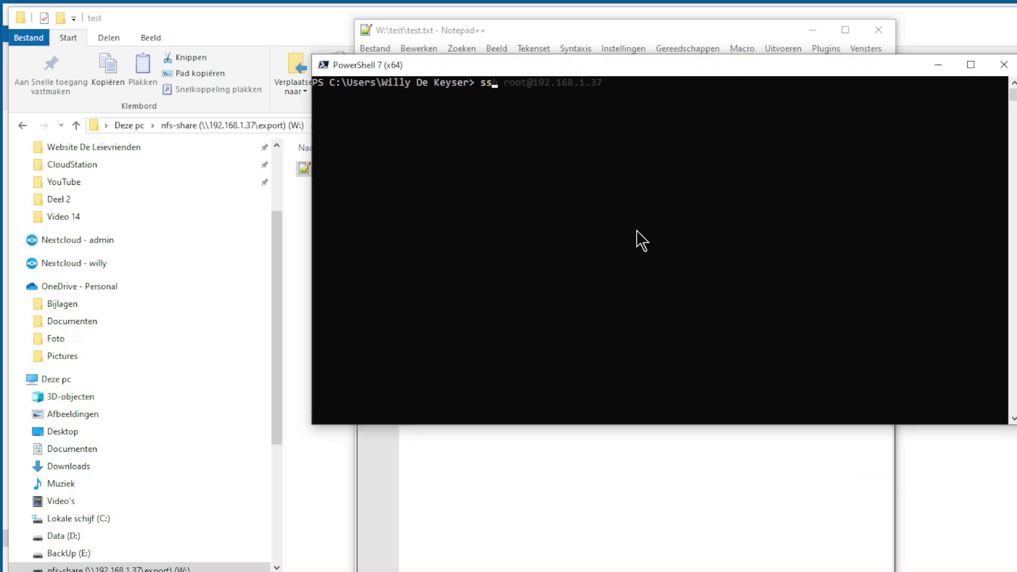
key("Right")
key("Return")
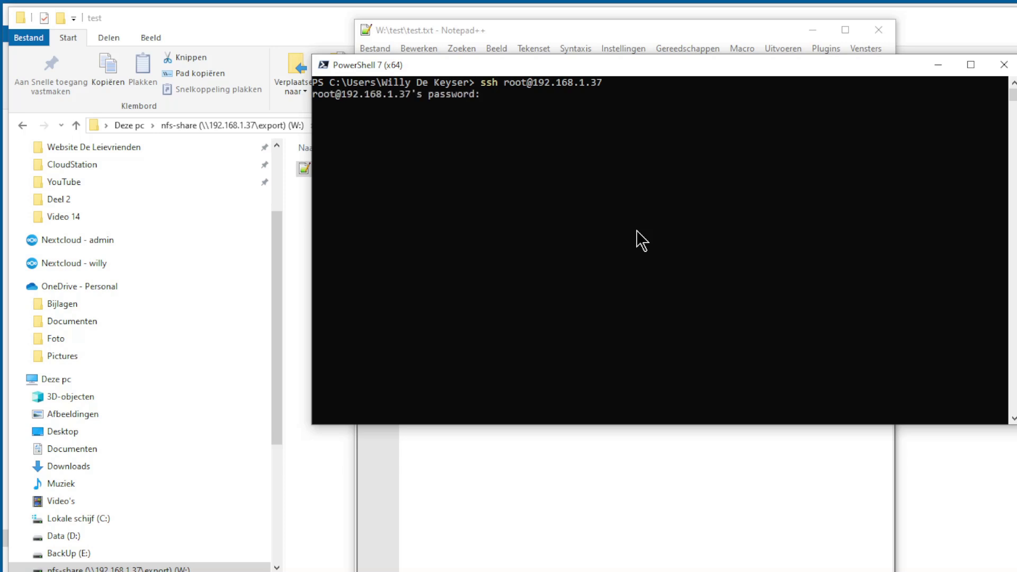
key("Return")
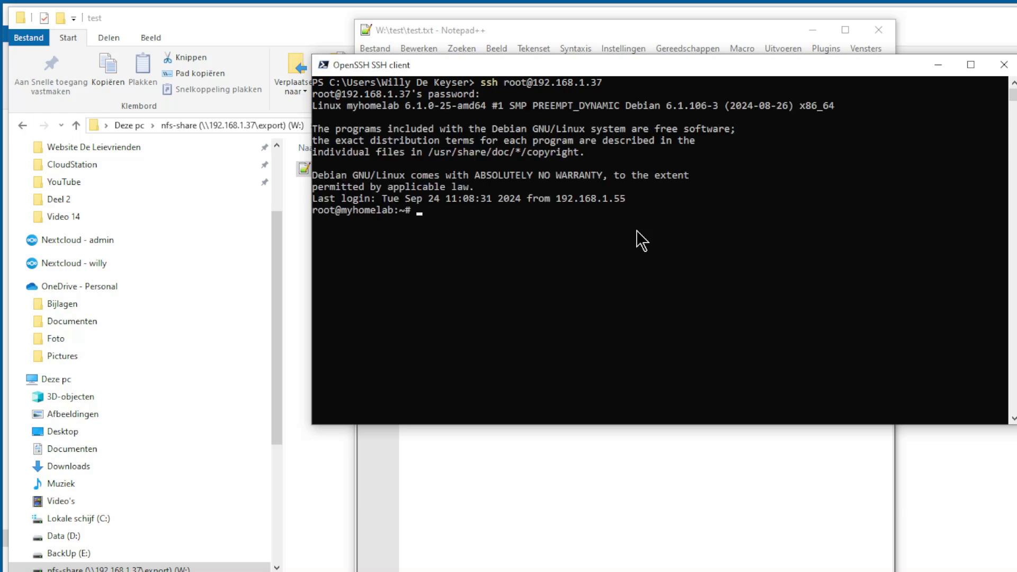
- Go up to the filesystem root, then into the srv directory, listing each one
type("cd ..")
key("Return")
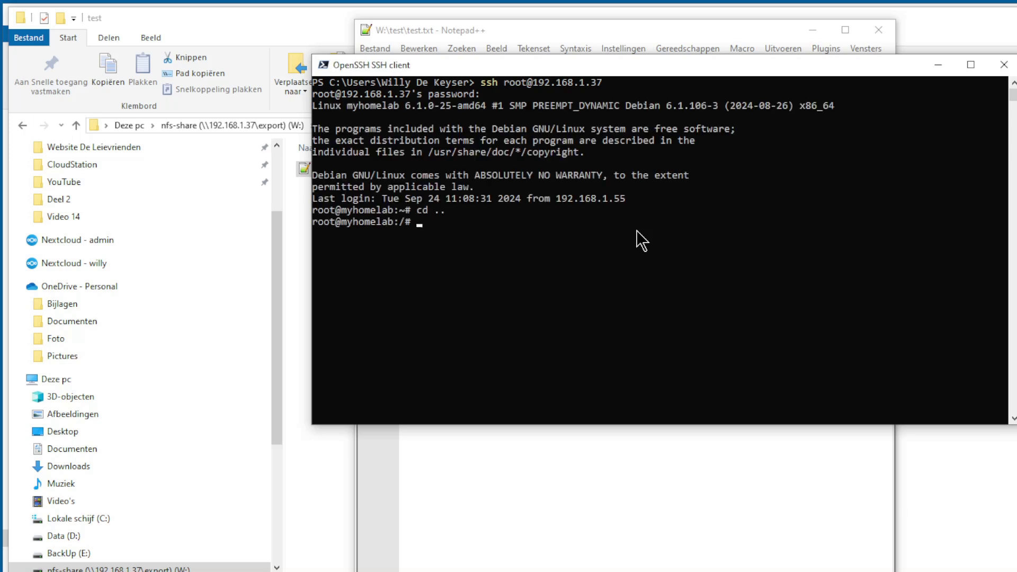
type("ls")
key("Return")
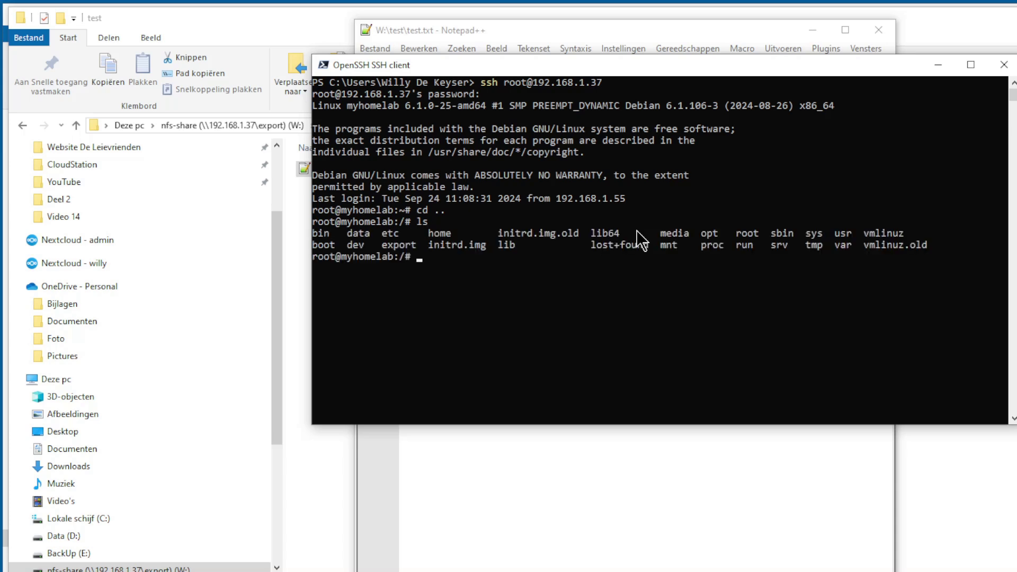
type("cd srv")
key("Return")
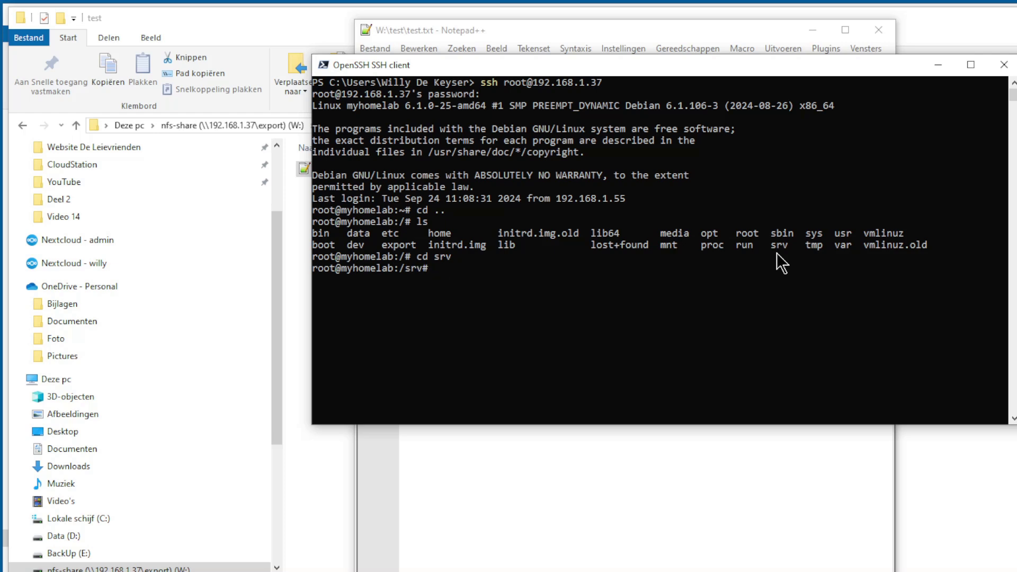
type("ls")
key("Return")
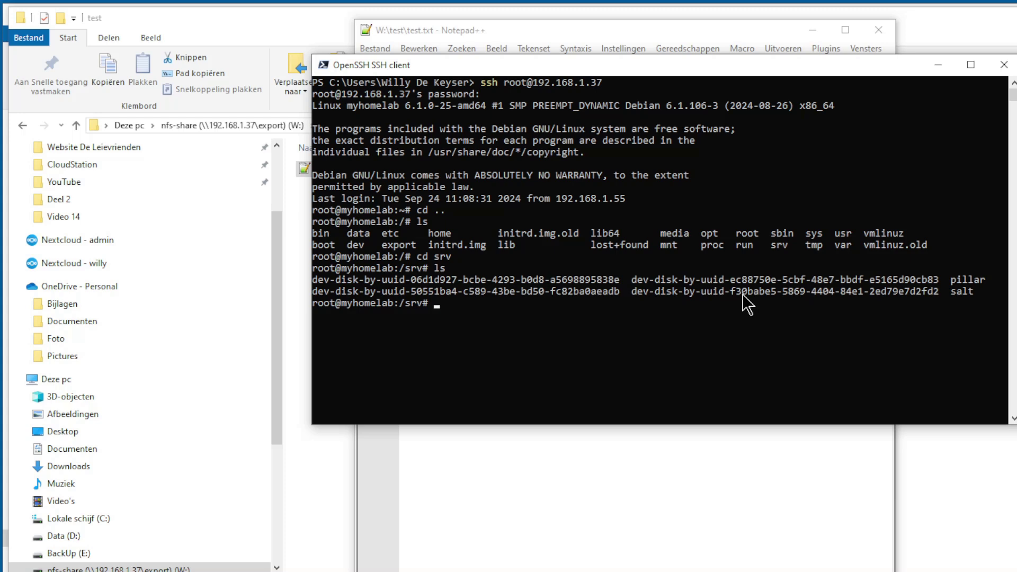
- Enter the dev-disk-by-uuid-f30babe5… disk folder under srv and list its contents
type("cd dev")
key("Tab")
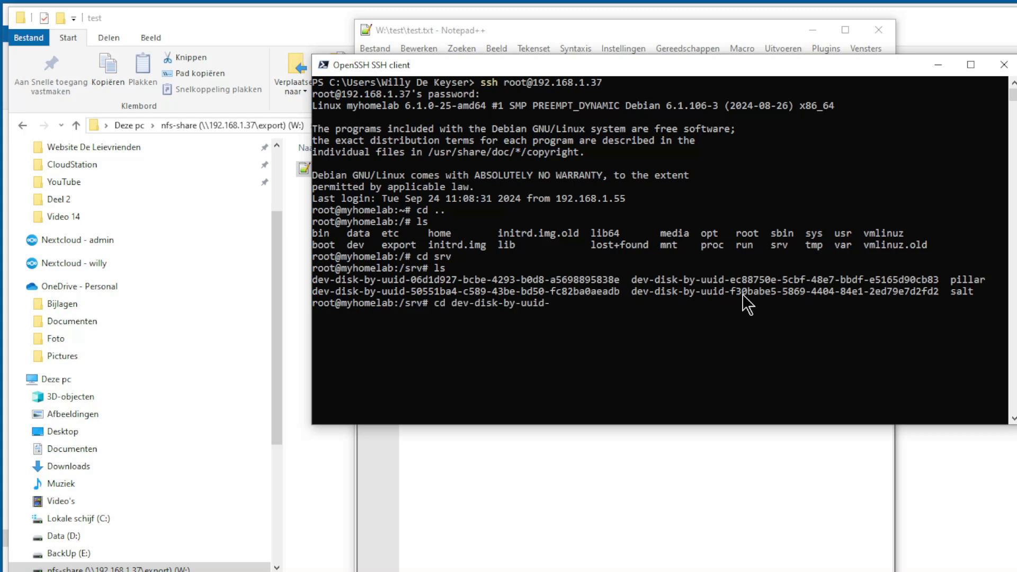
type("f30")
key("Return")
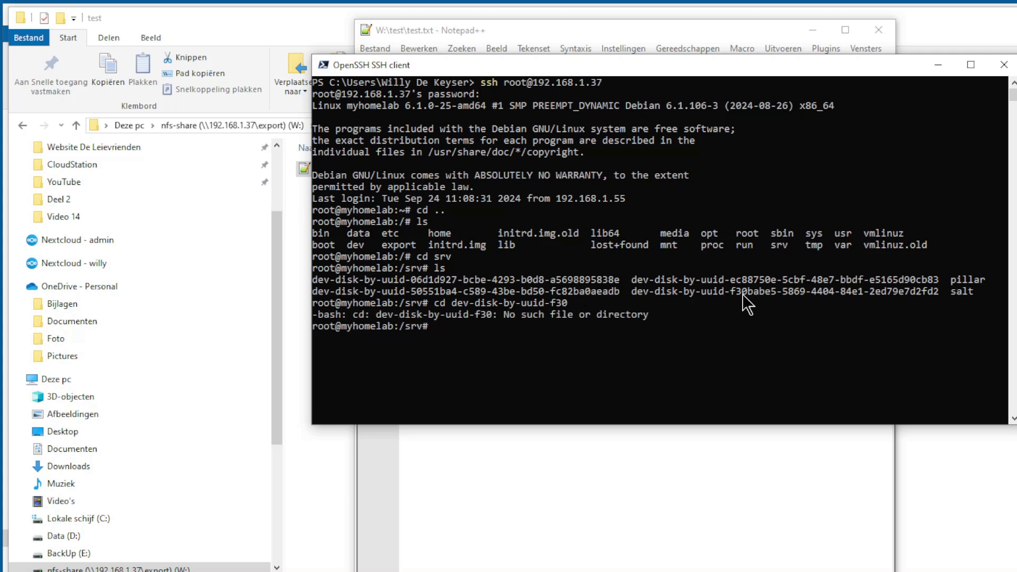
key("Up")
key("Tab")
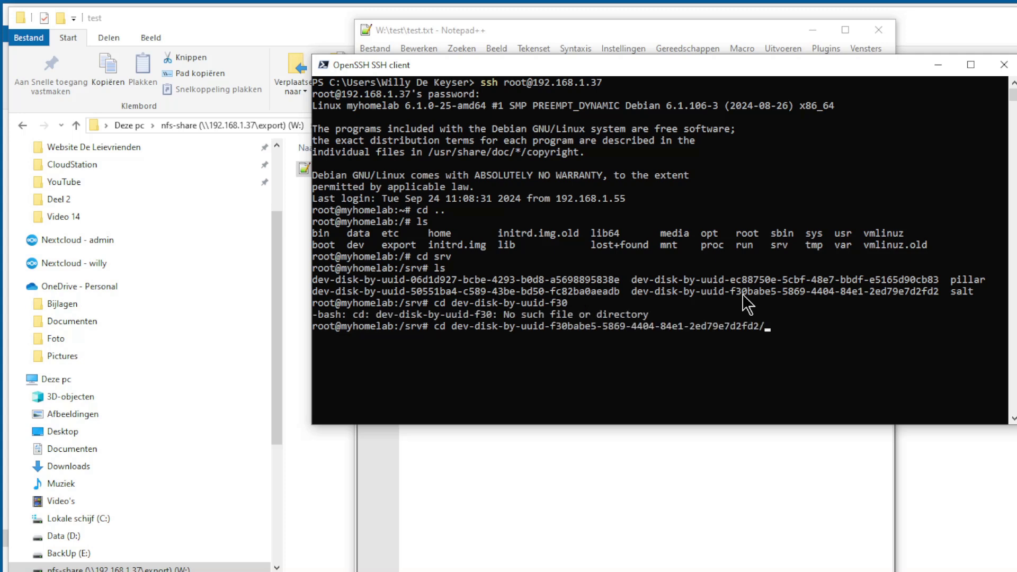
key("Return")
type("ls")
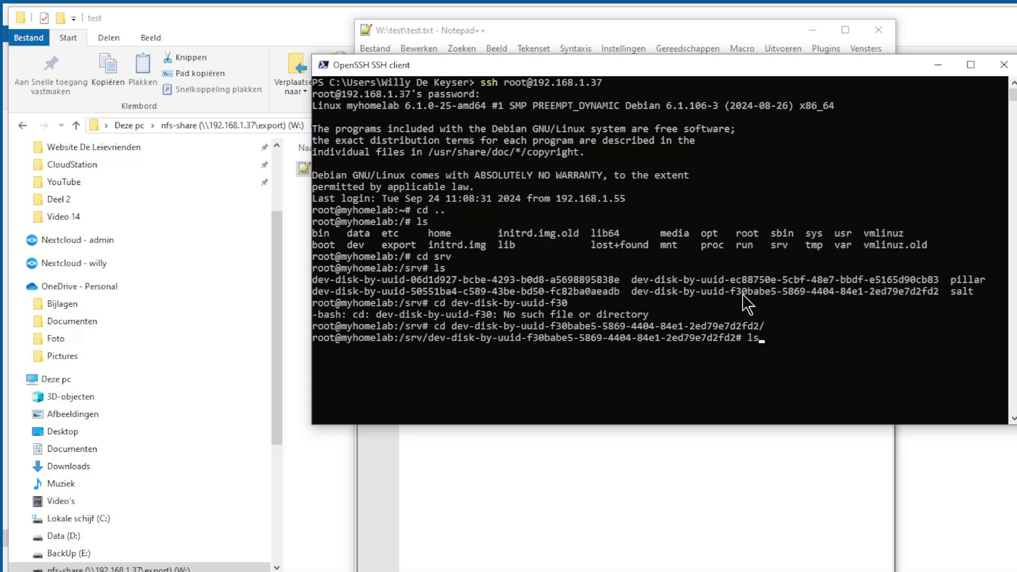
key("Return")
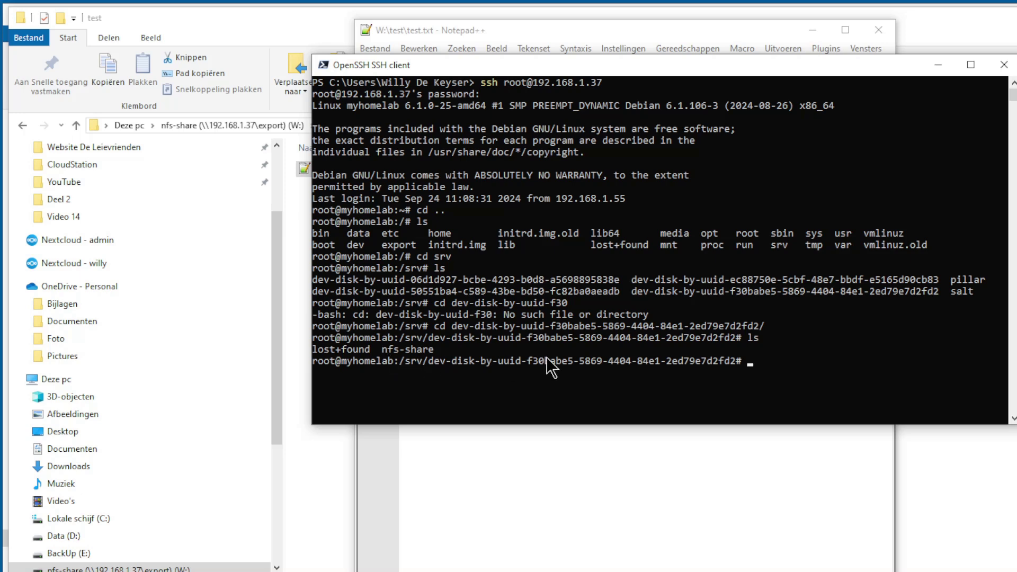
- Move into nfs-share/test and list its files, showing test.txt
type("cd nfs-s")
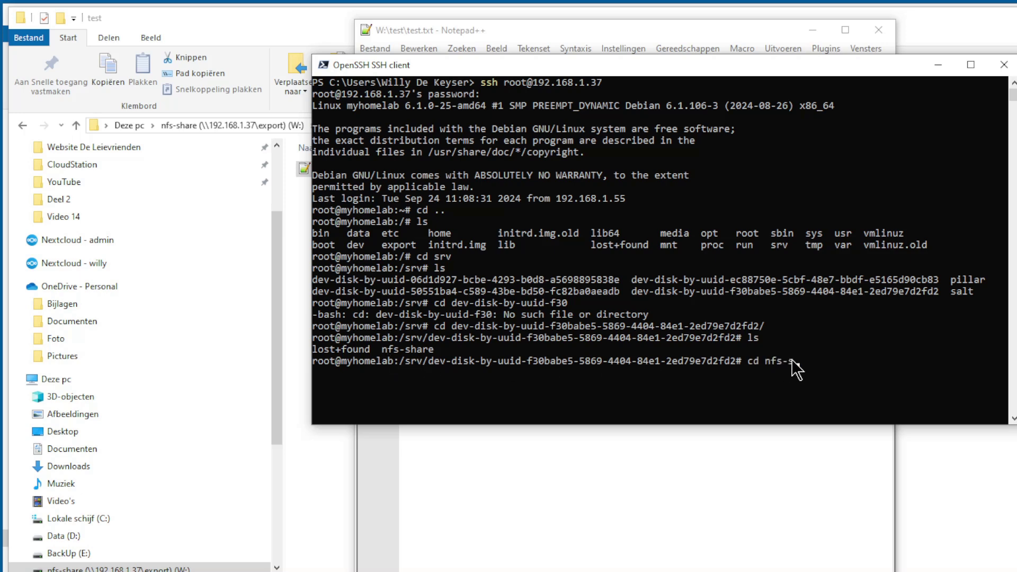
type("hare")
key("Return")
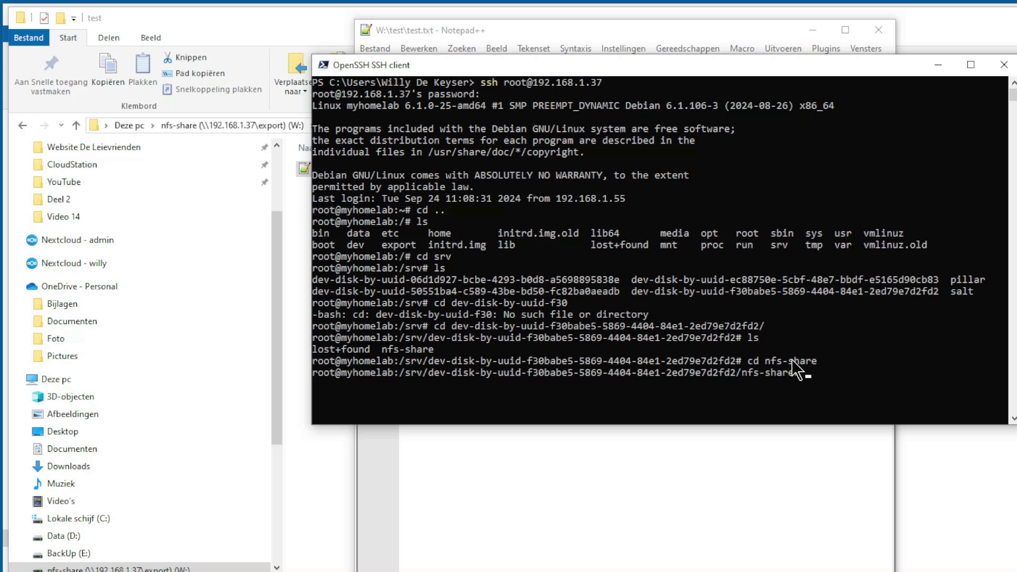
type("ls")
key("Return")
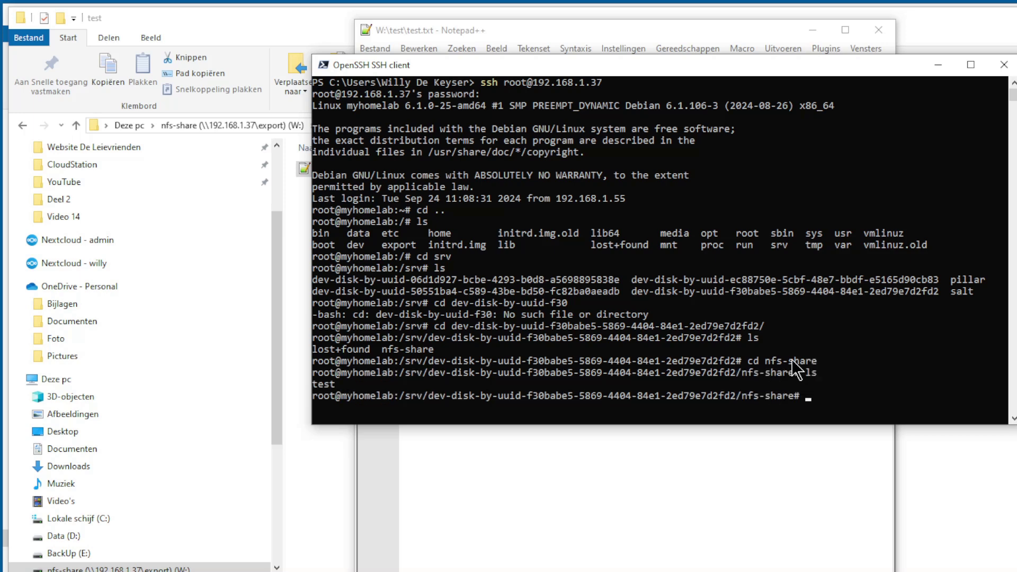
type("cd test")
key("Return")
type("ls")
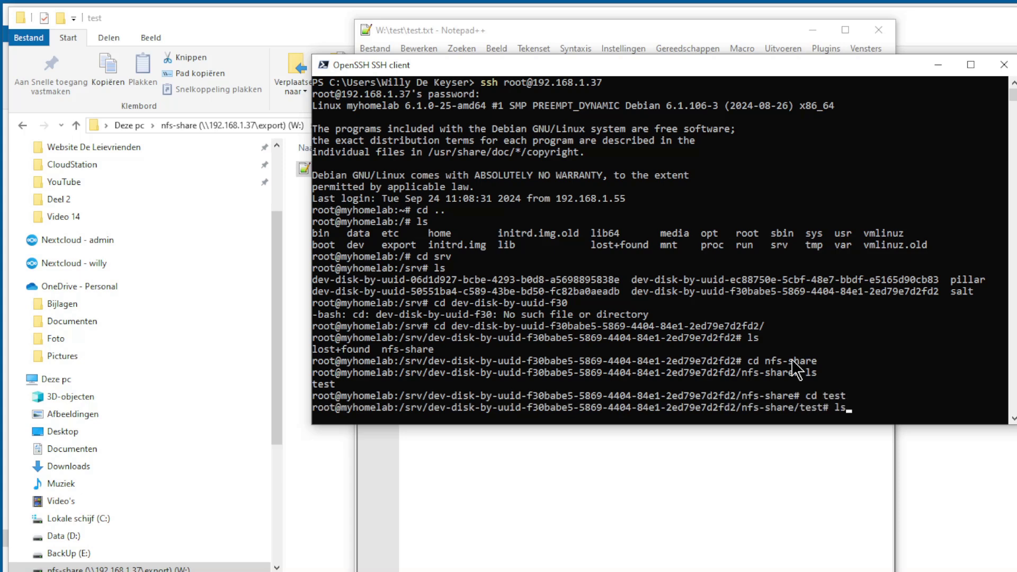
key("Return")
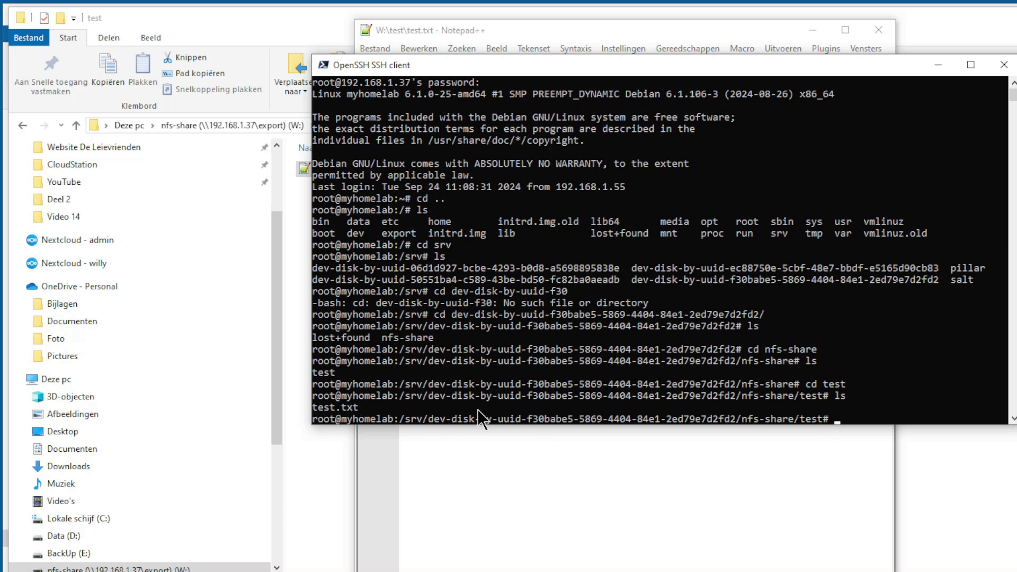
type("nano test.txt")
- Add a second line 'Test with Linux' to test.txt in nano, fix the typo, and save
key("Return")
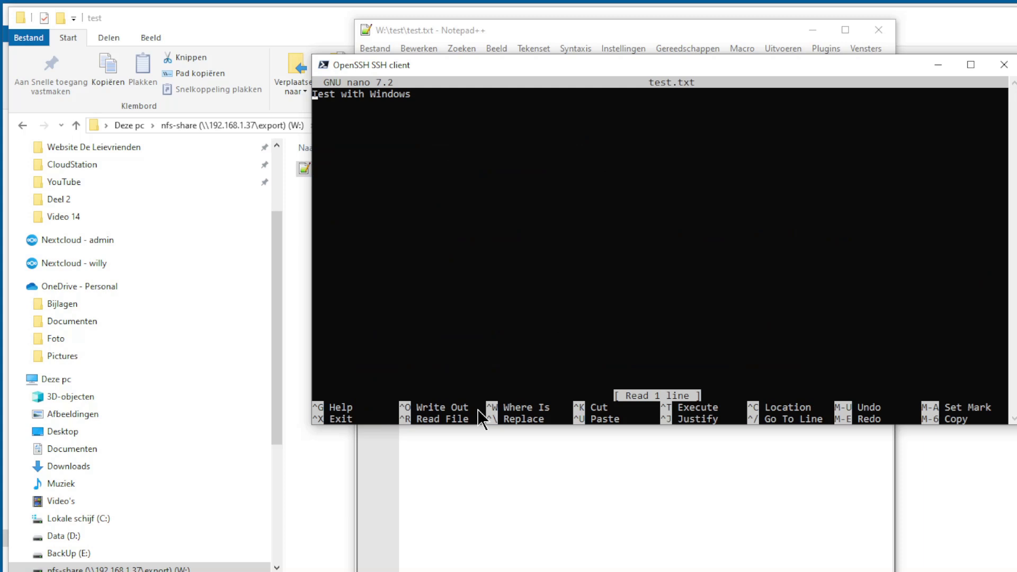
key("Right")
key("Right")
key("Right")
key("Right")
key("Right")
key("Right")
key("Right")
key("Right")
key("Right")
key("Right")
key("Right")
key("Right")
key("Right")
key("Right")
key("Right")
key("Right")
key("Right")
key("Right")
key("Return")
type("Test ")
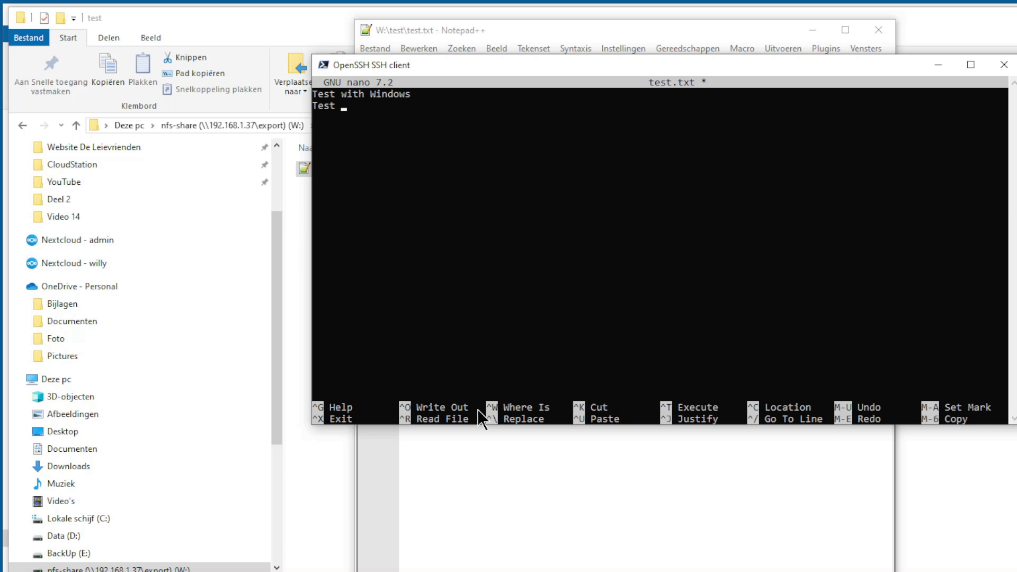
type("wih Linux")
key("Left")
key("Left")
key("Left")
key("Left")
key("Left")
key("Left")
key("Left")
type("t")
key("ctrl+x")
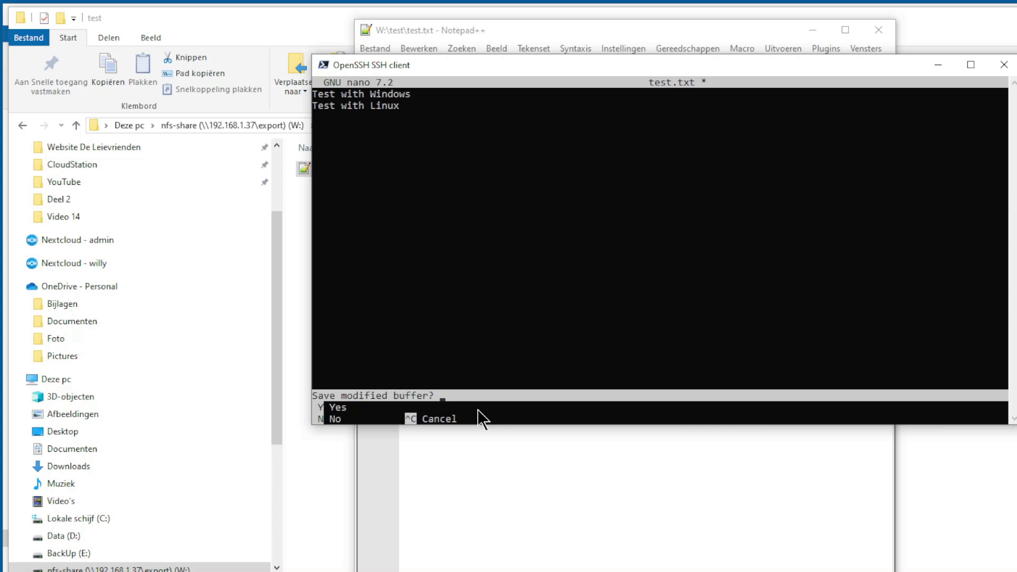
key("y")
key("Return")
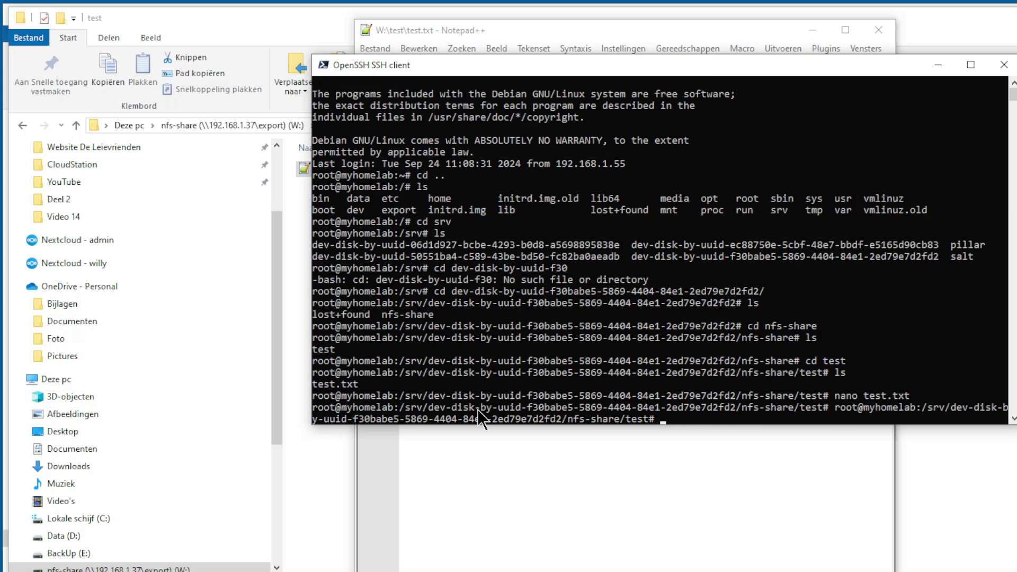
- Accept the 'Opnieuw laden' reload with Ja so test.txt shows 'Test with Windows' and 'Test with Linux'
left_click(530, 462)
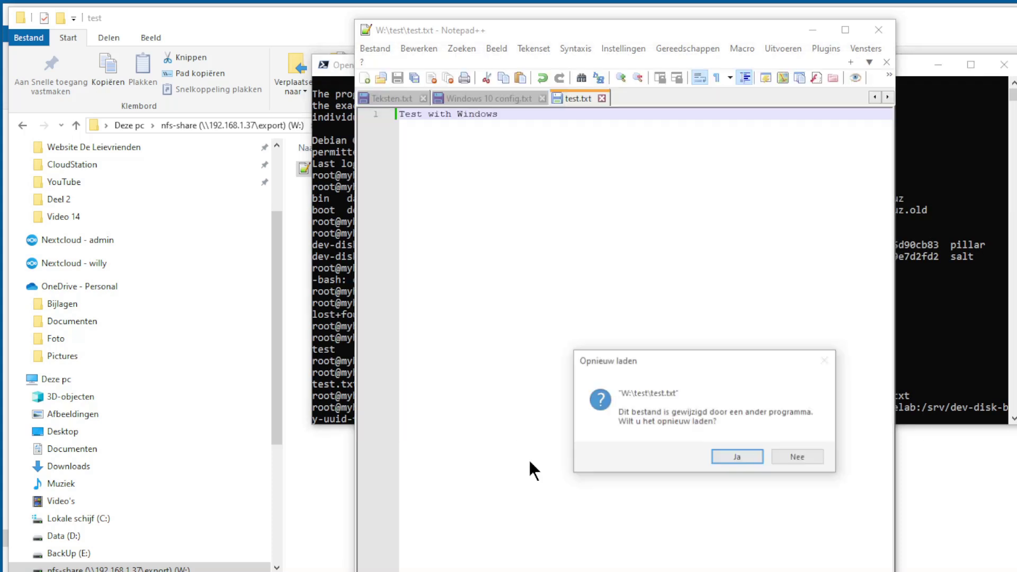
left_click(736, 456)
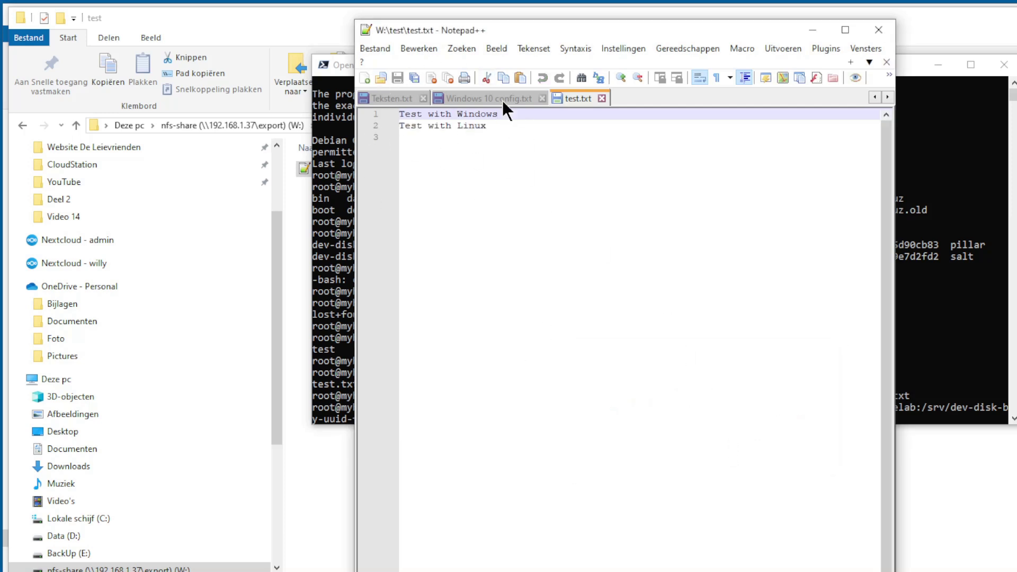
key("End")
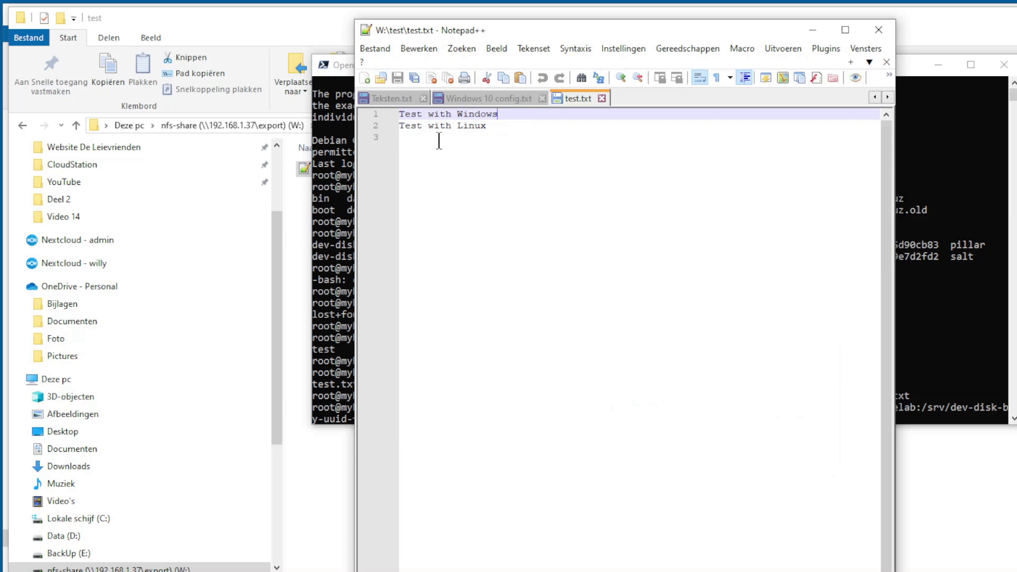